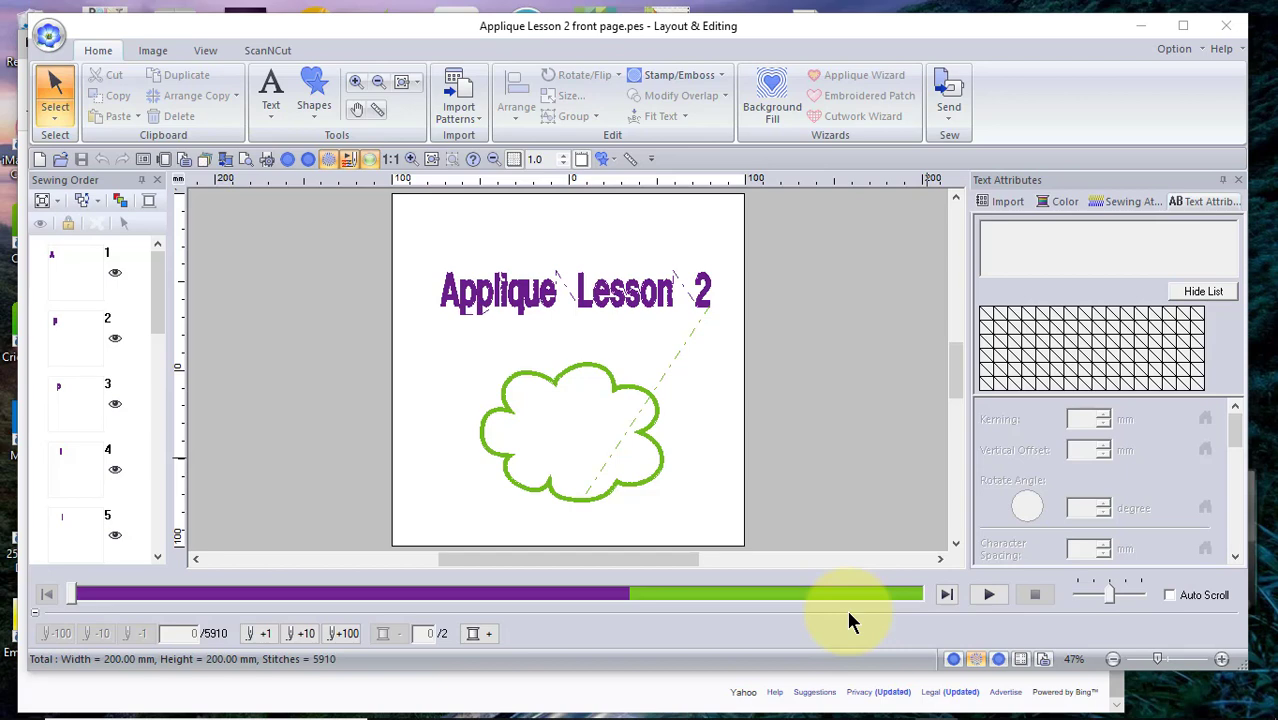
- Create a new blank design and open the image B.jpg from the Desktop as the tracing background
left_click(46, 36)
left_click(66, 82)
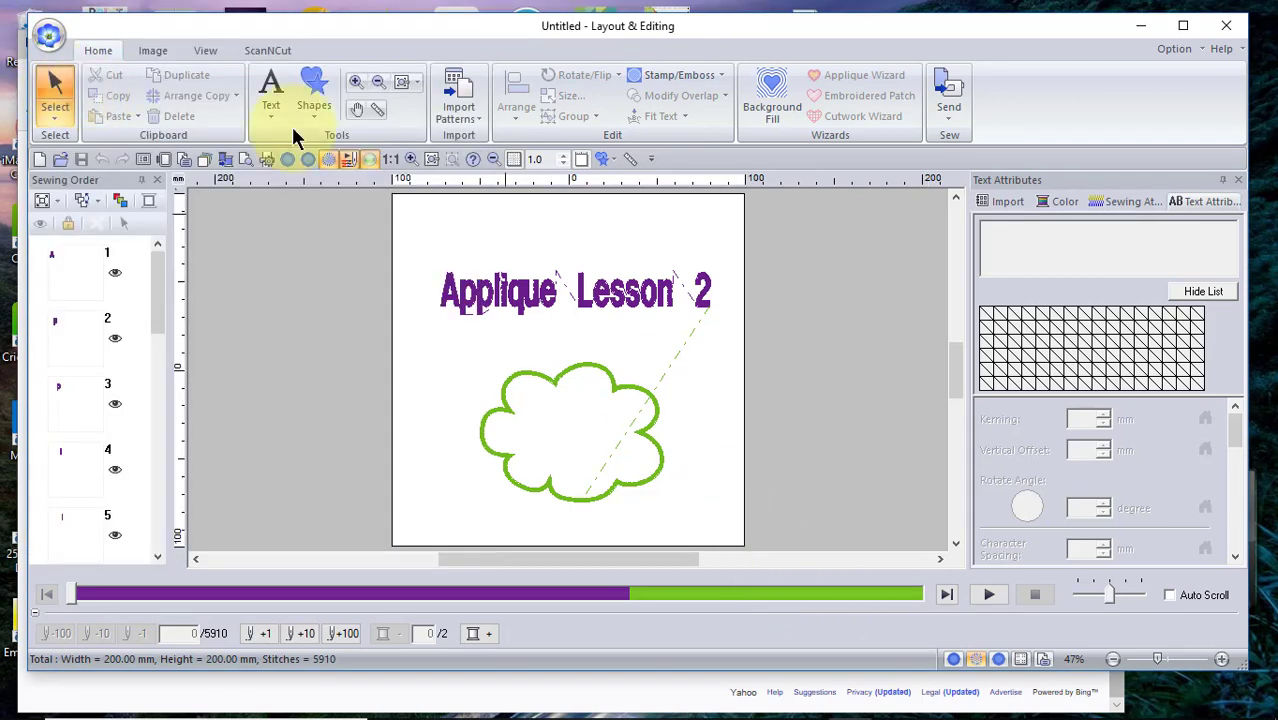
left_click(153, 51)
left_click(54, 94)
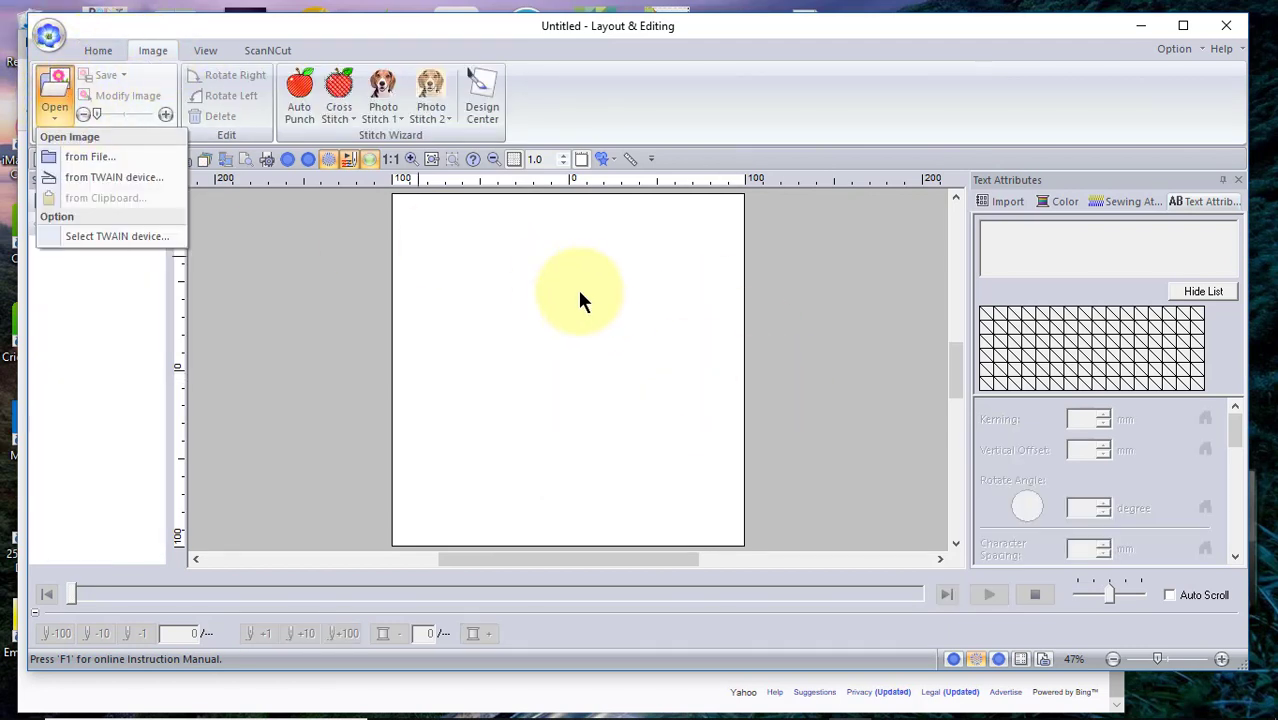
left_click(85, 156)
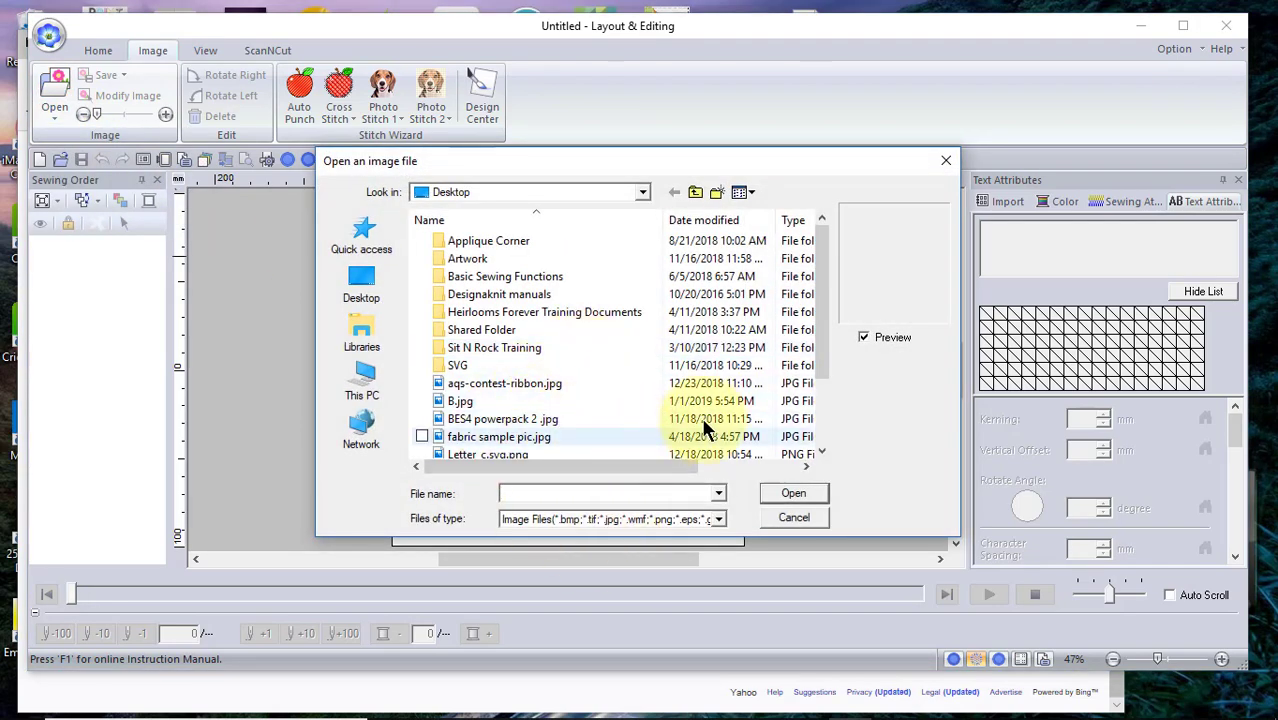
left_click_drag(814, 296, 808, 341)
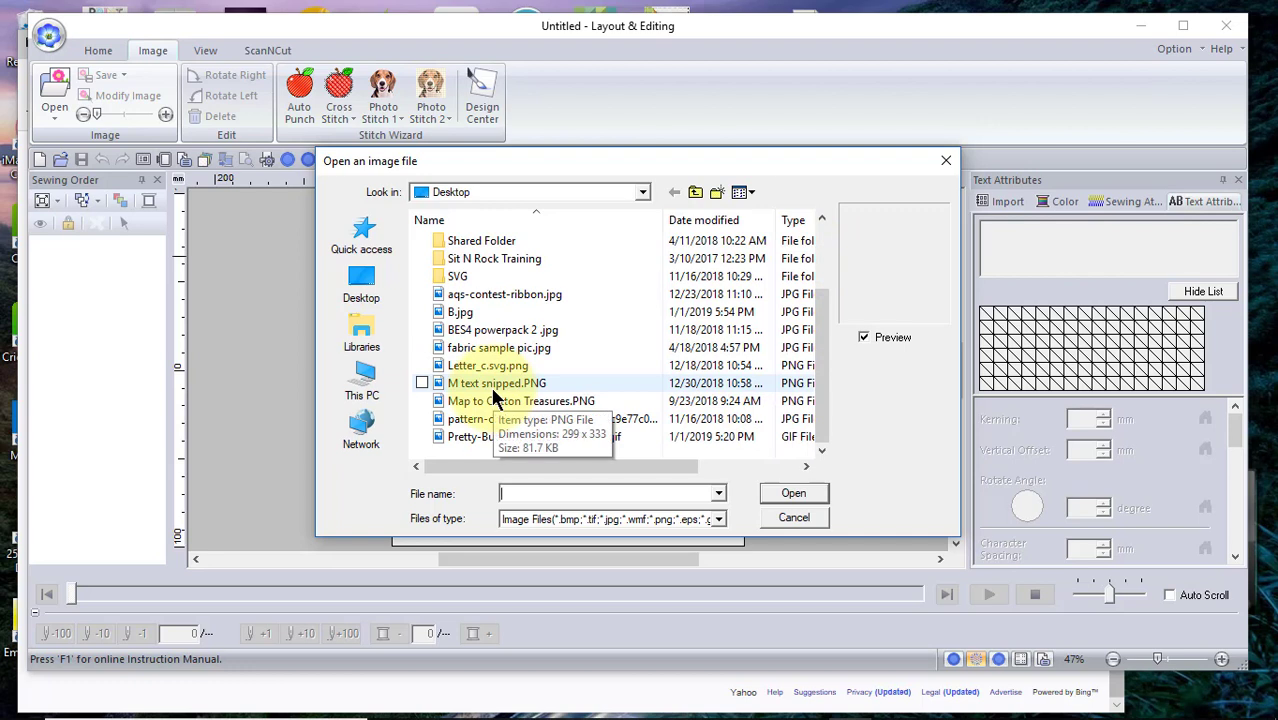
left_click(485, 312)
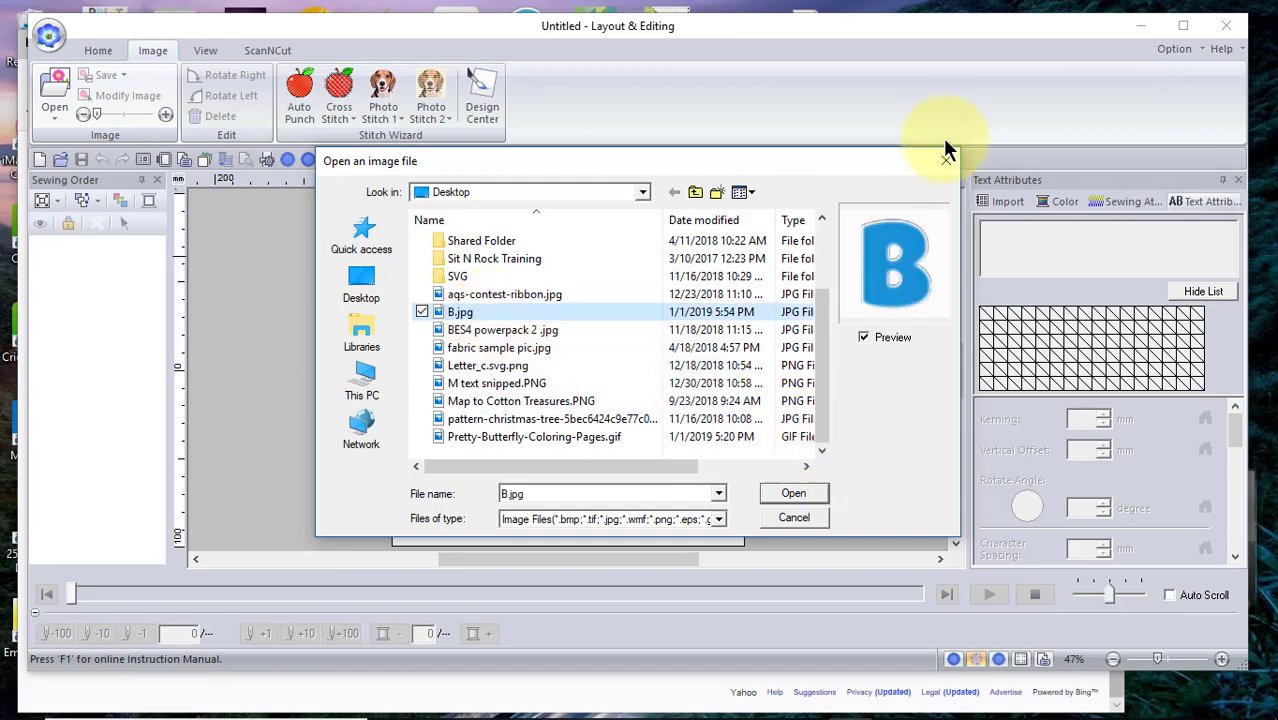
left_click(801, 497)
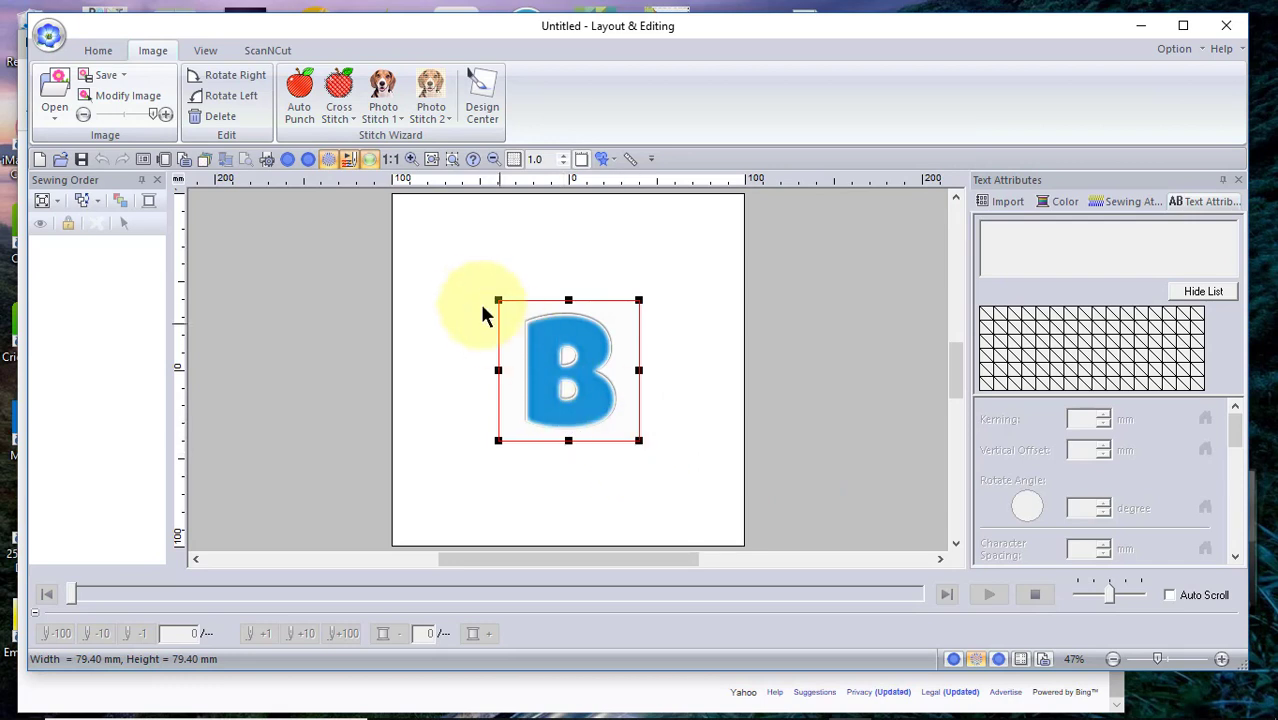
- Enlarge the letter B image to about 169 mm square so it nearly fills the design page
left_click_drag(497, 296, 420, 205)
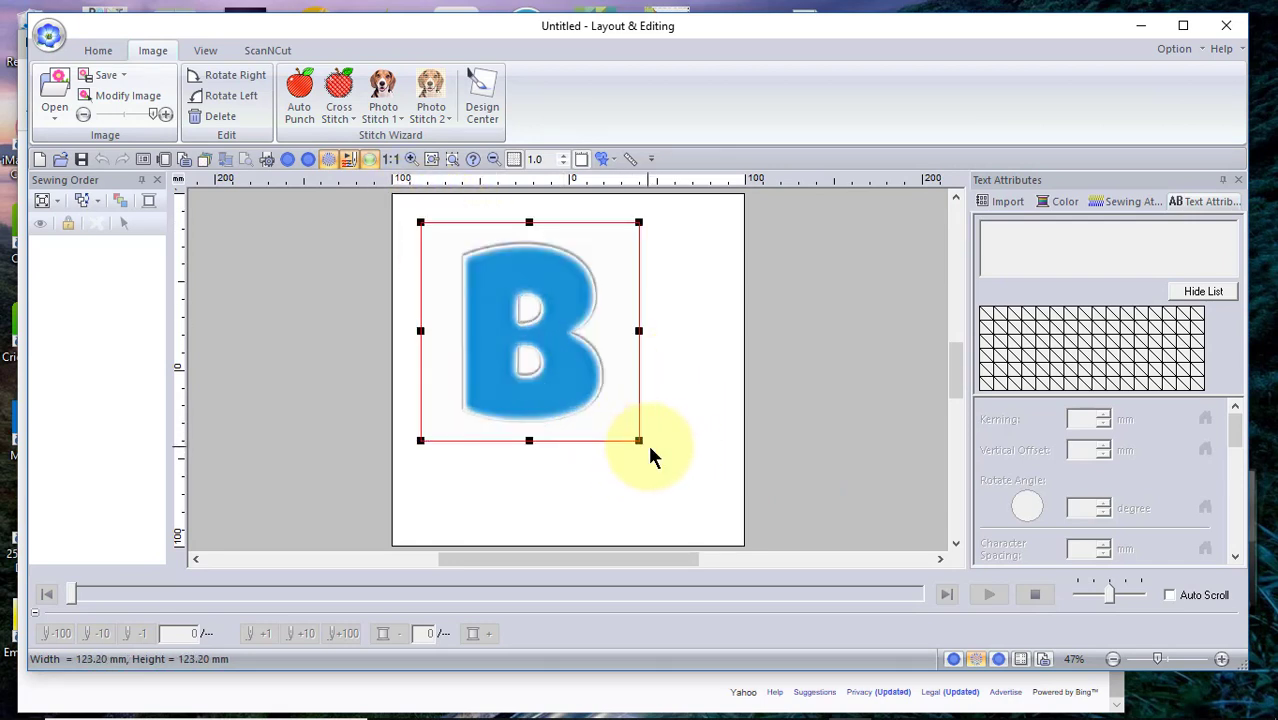
left_click_drag(639, 439, 720, 521)
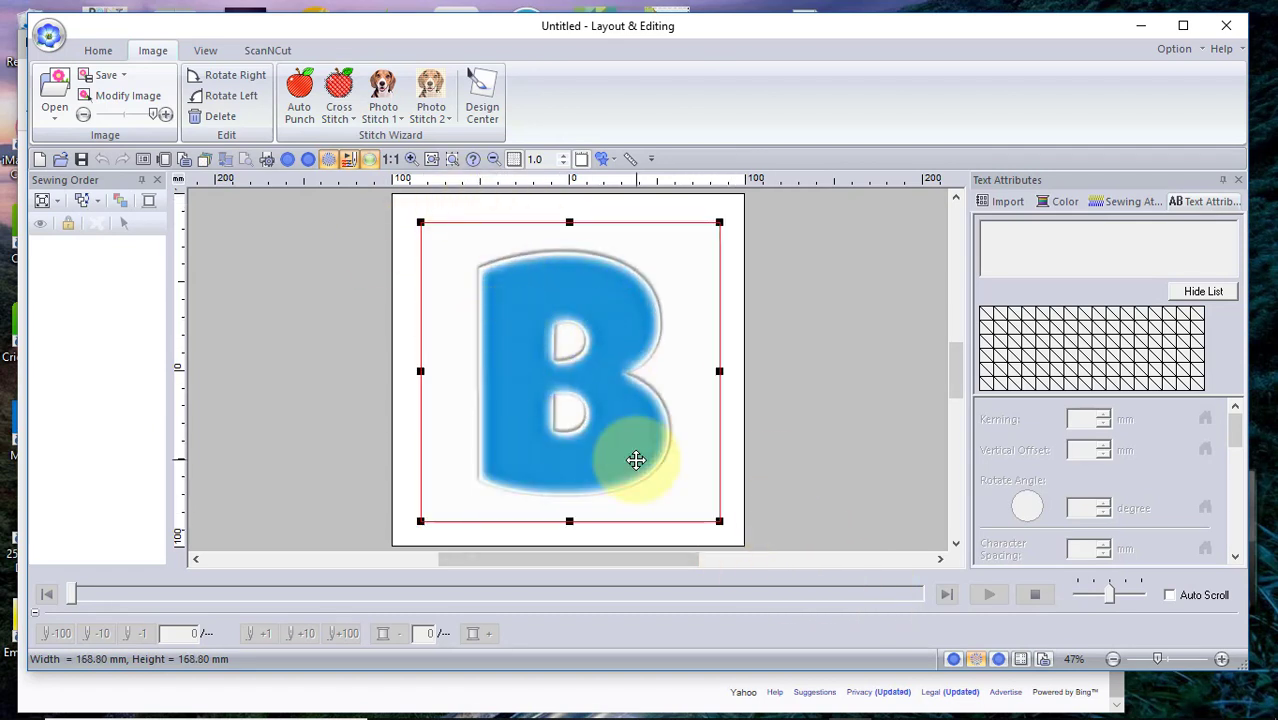
- Start a closed outline at the B's upper-left corner and trace its top edge and upper bowl with curve points to the middle notch
left_click(98, 50)
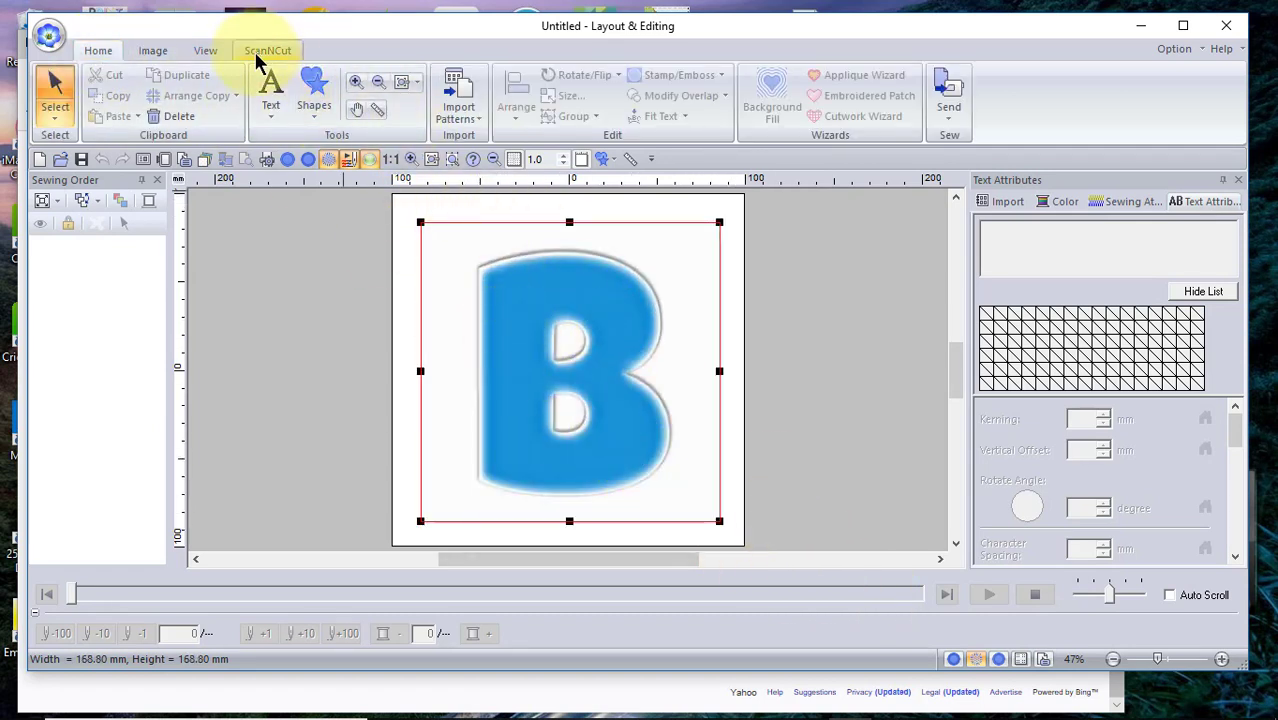
left_click(318, 108)
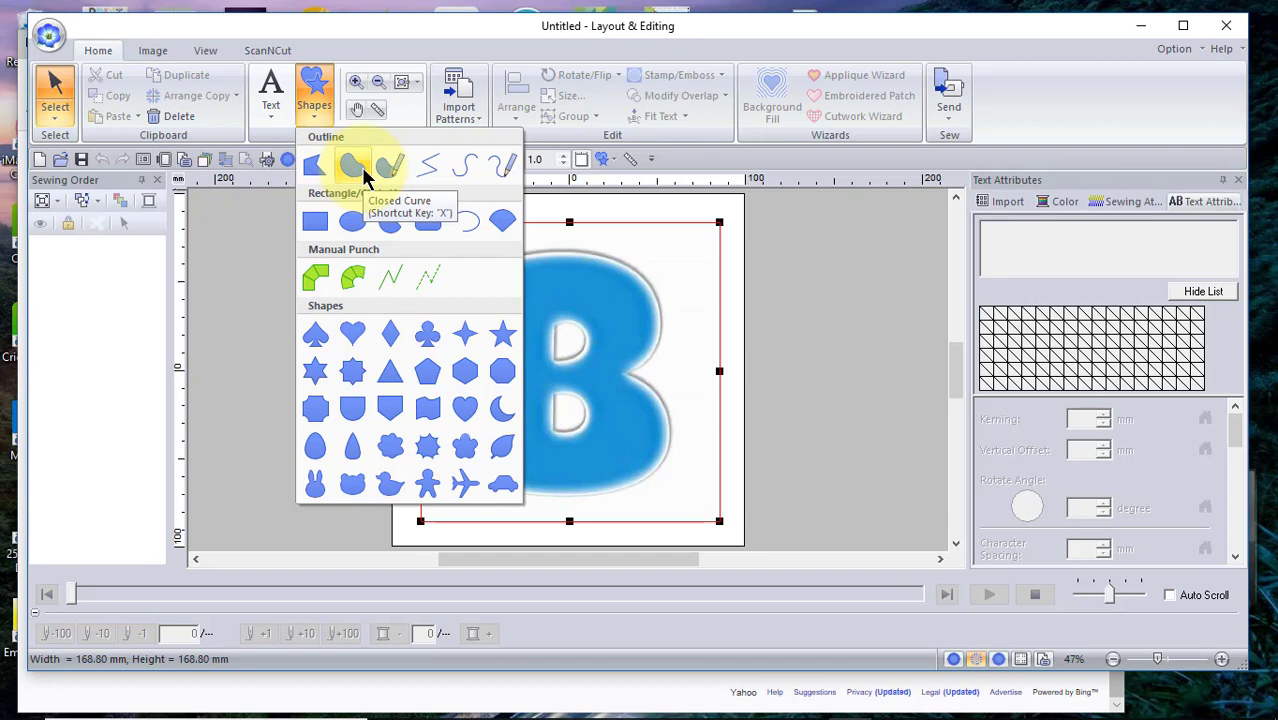
left_click(316, 166)
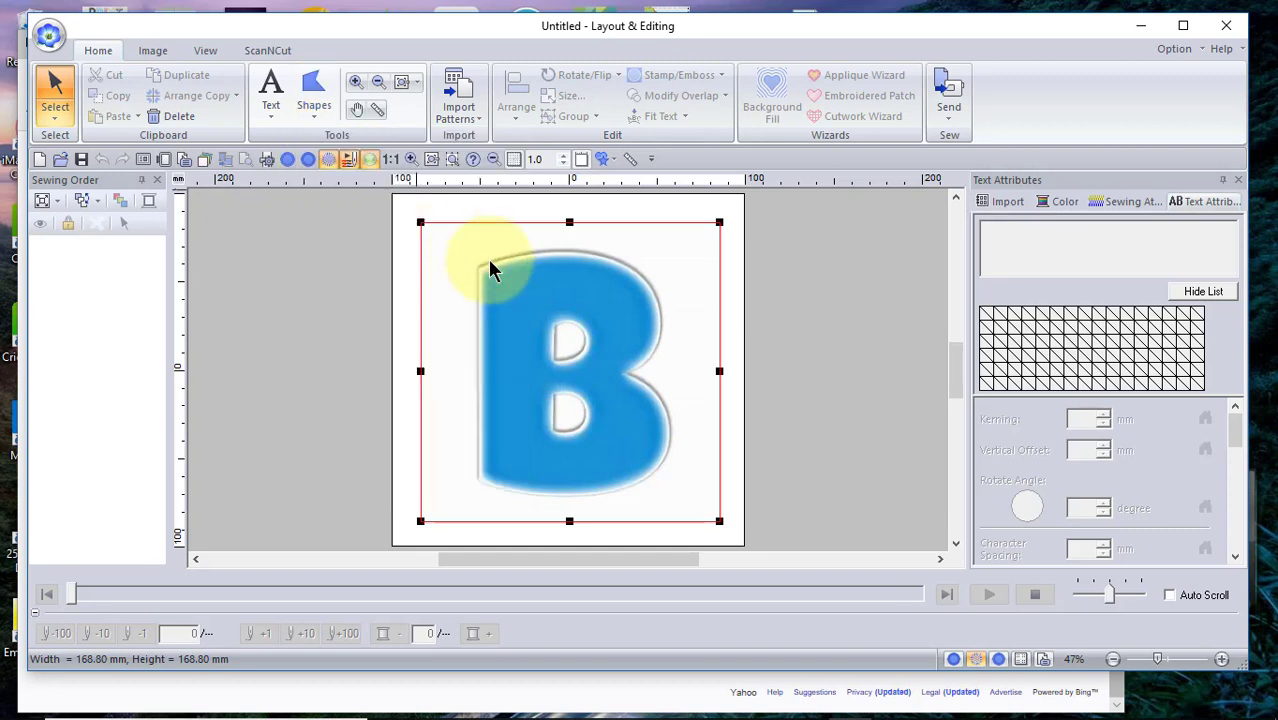
left_click(478, 268)
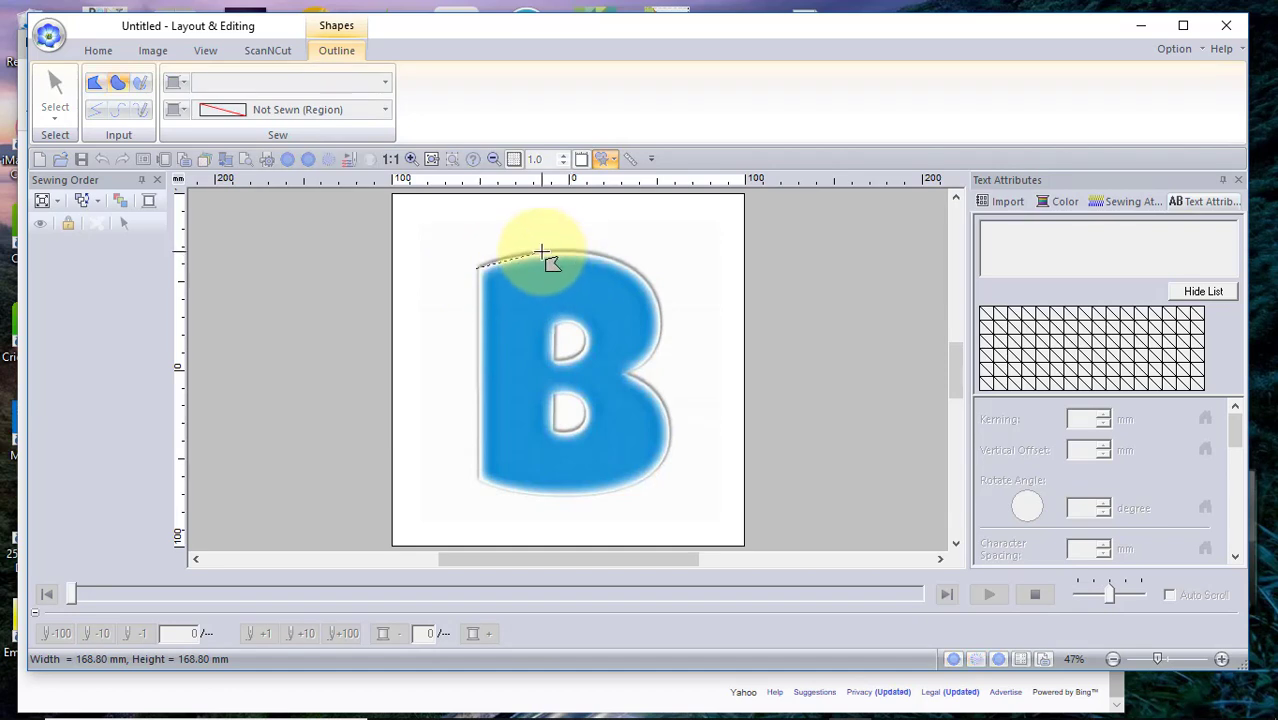
left_click(541, 252)
left_click(601, 257)
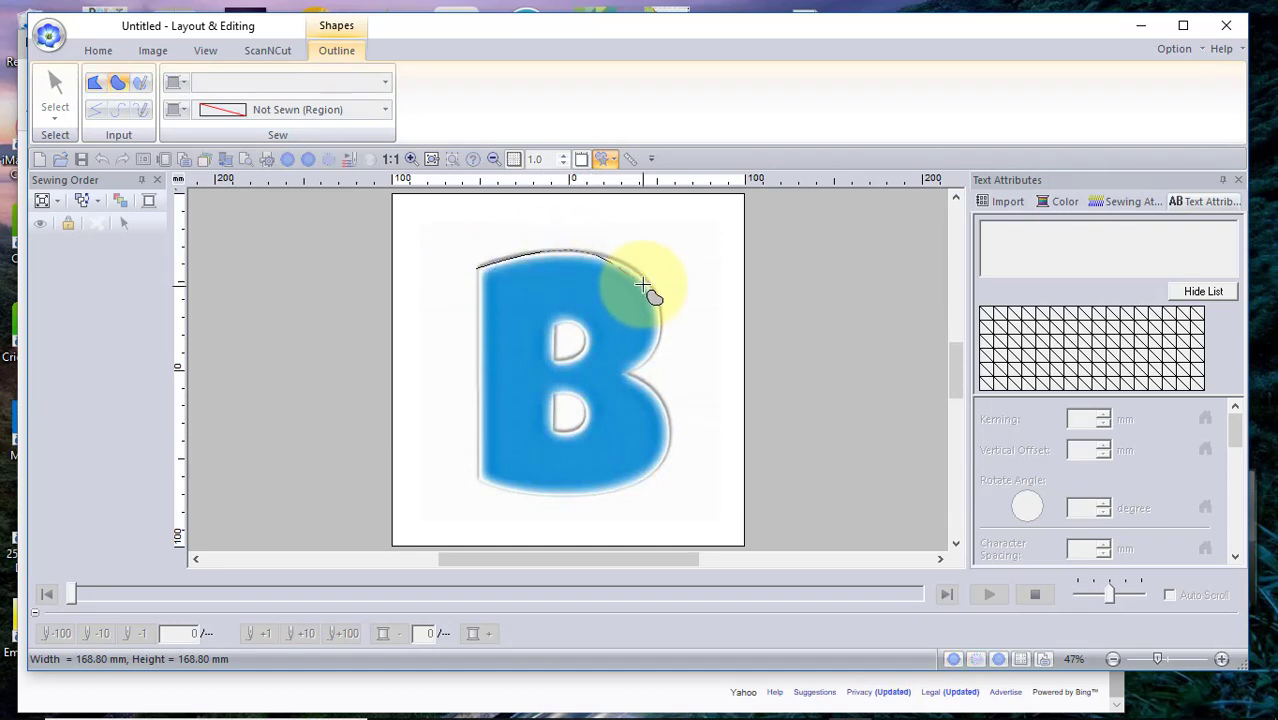
left_click(647, 279)
left_click(657, 300)
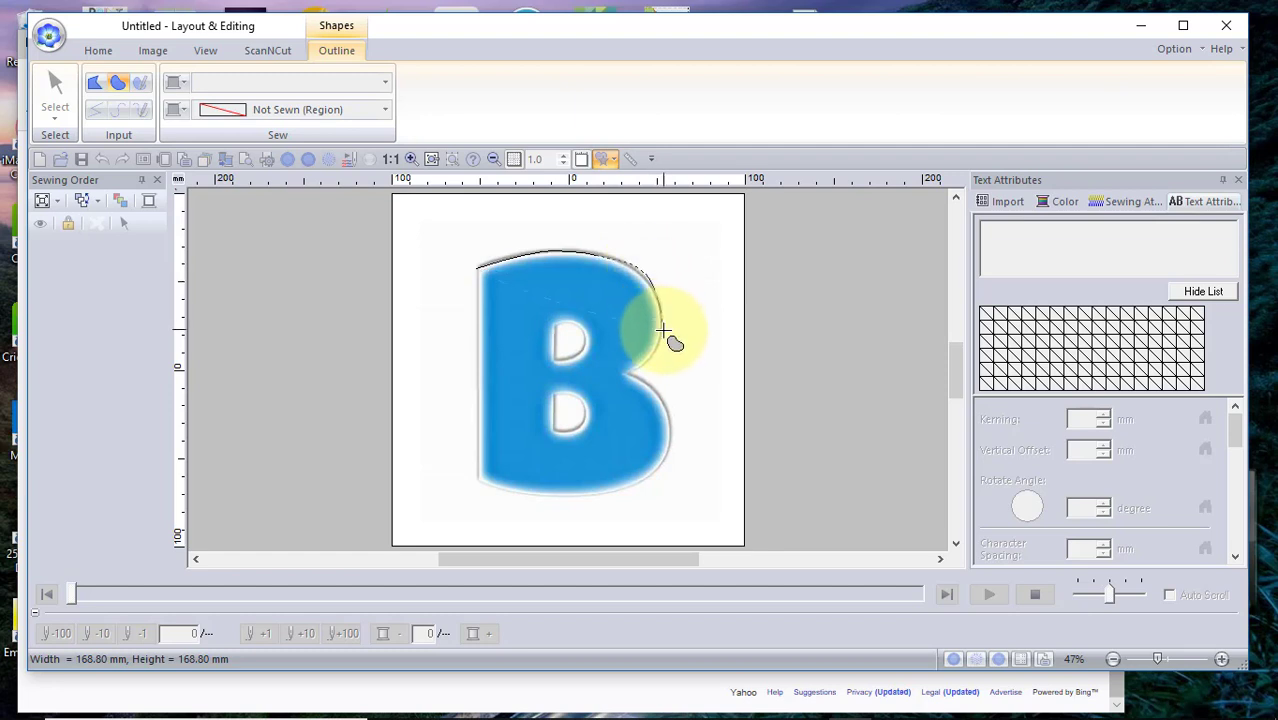
left_click(663, 330)
left_click(650, 357)
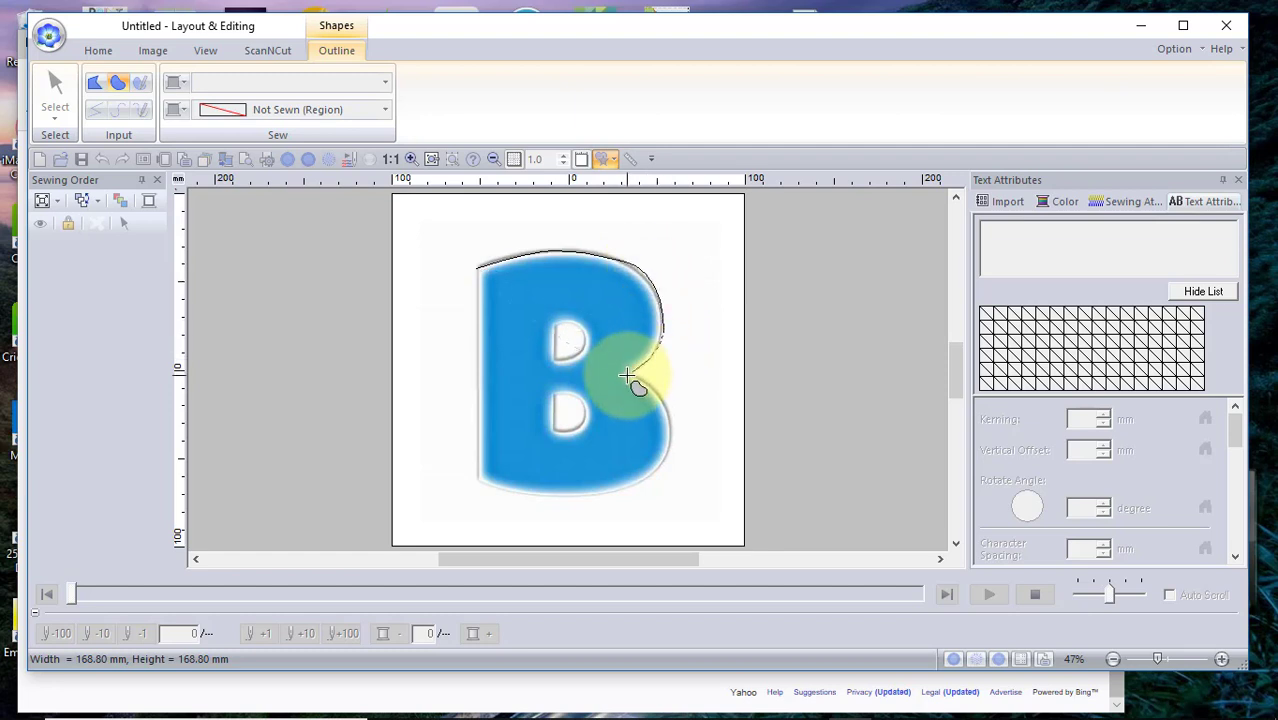
left_click(623, 377)
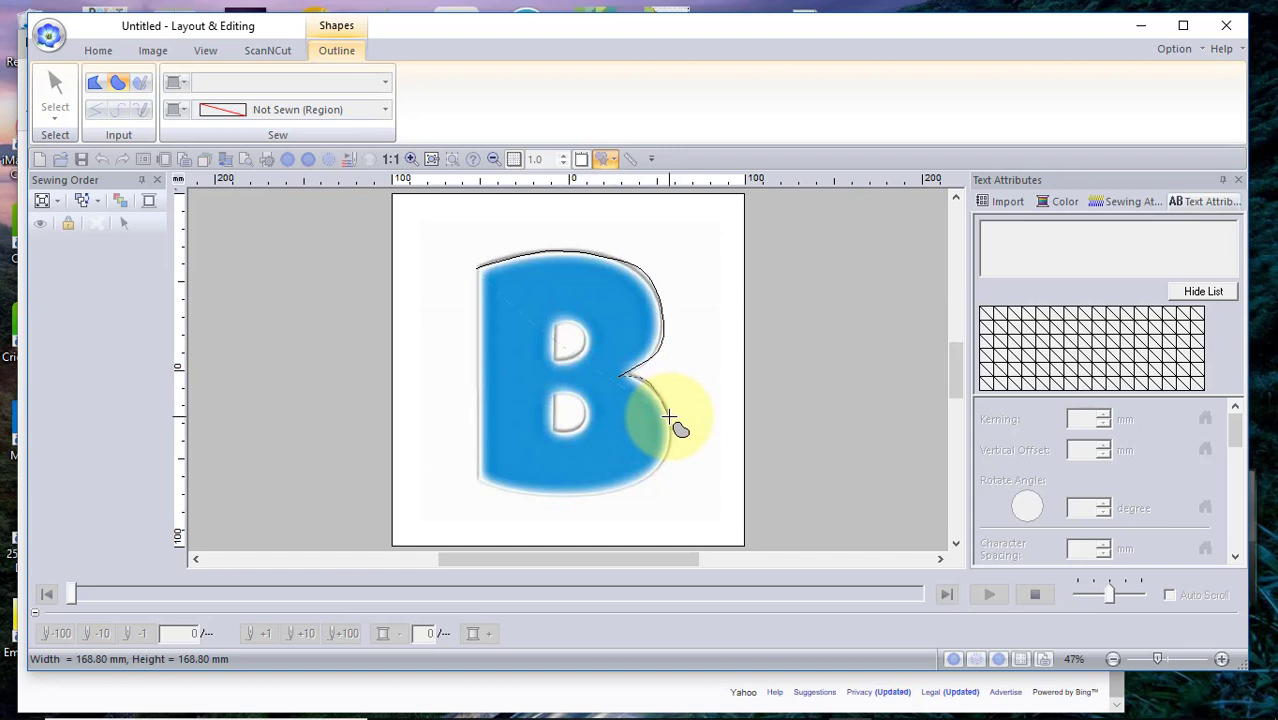
- Trace the B's lower bowl and bottom edge with curve points, and close the outline with a straight segment along the left edge
left_click(669, 416)
left_click(657, 469)
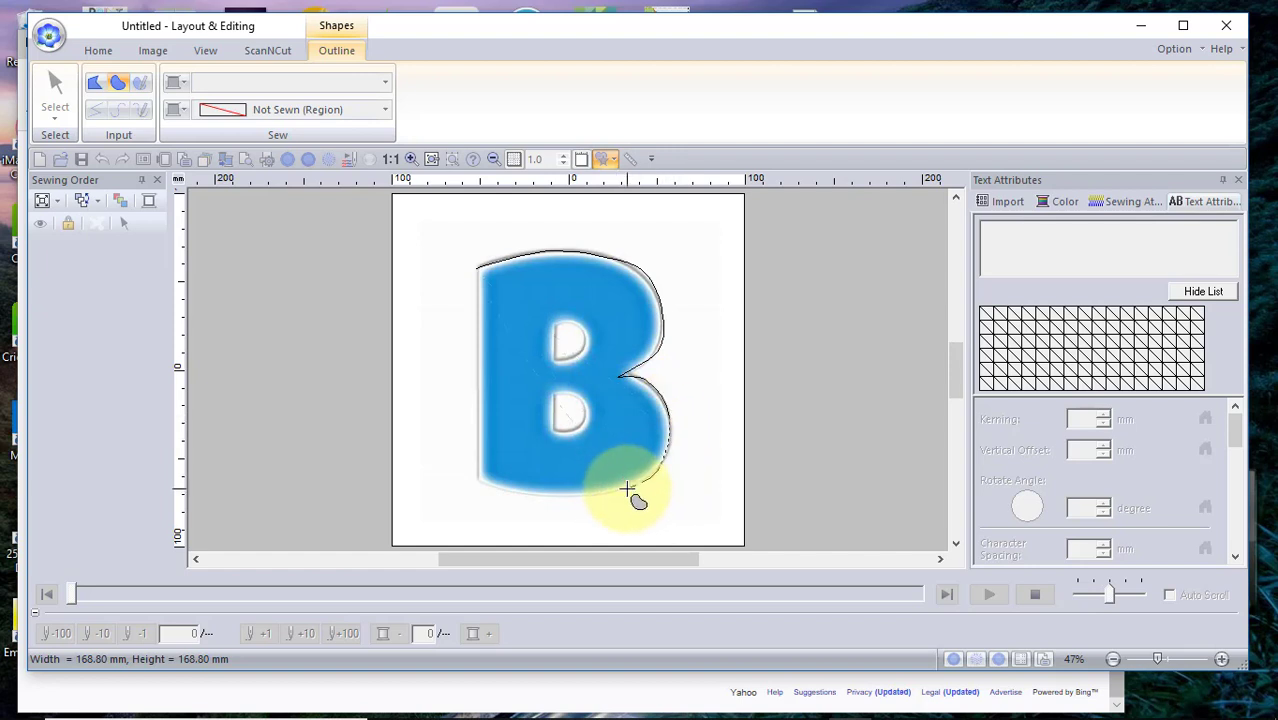
left_click(621, 489)
left_click(546, 497)
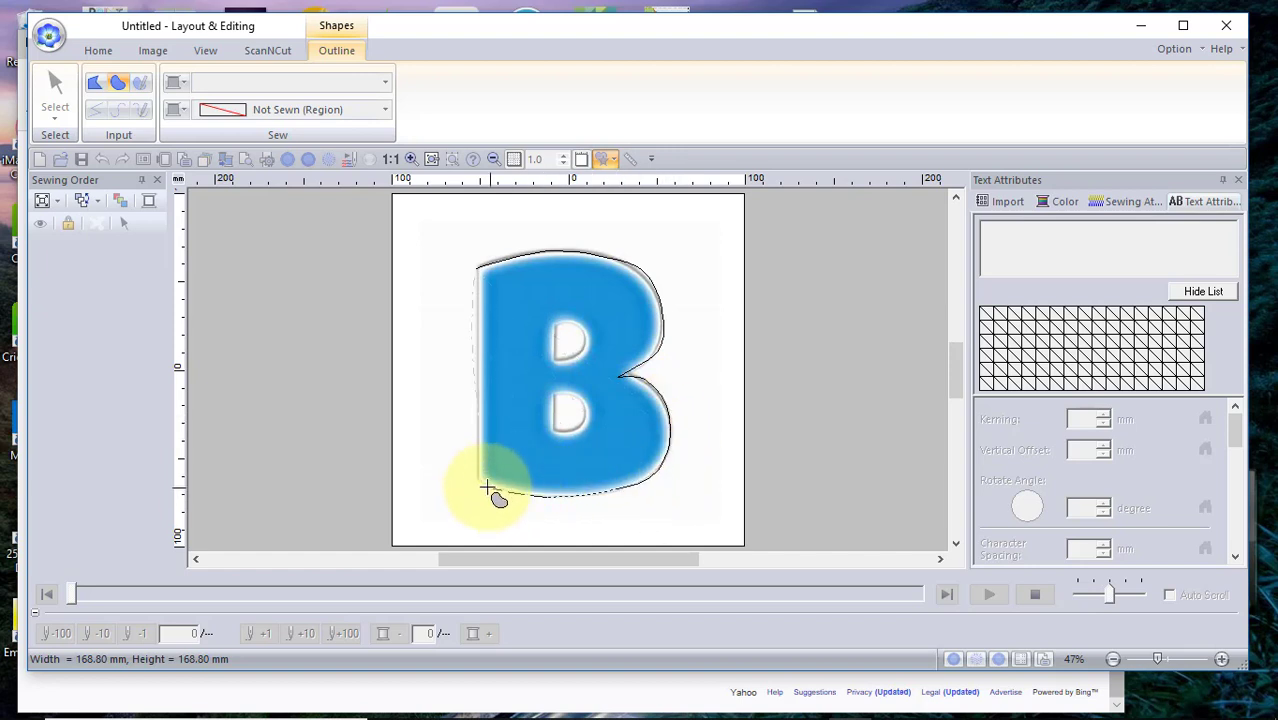
left_click(483, 487)
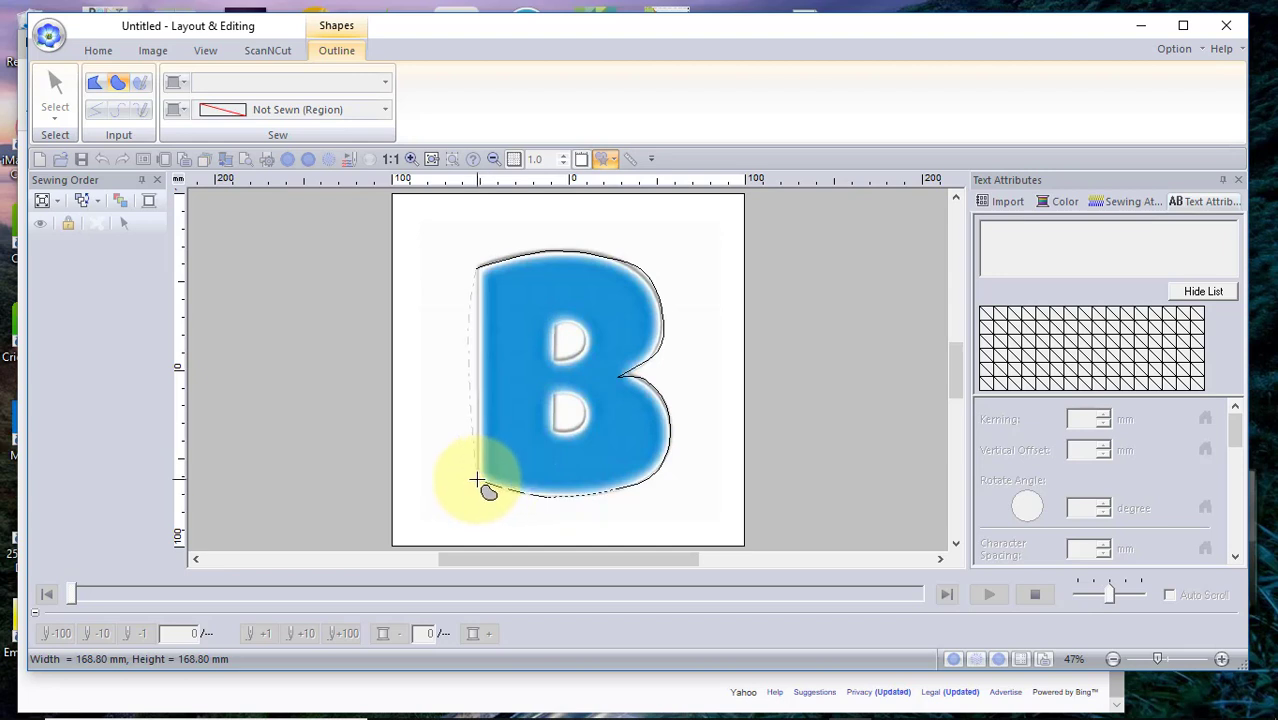
double_click(477, 481)
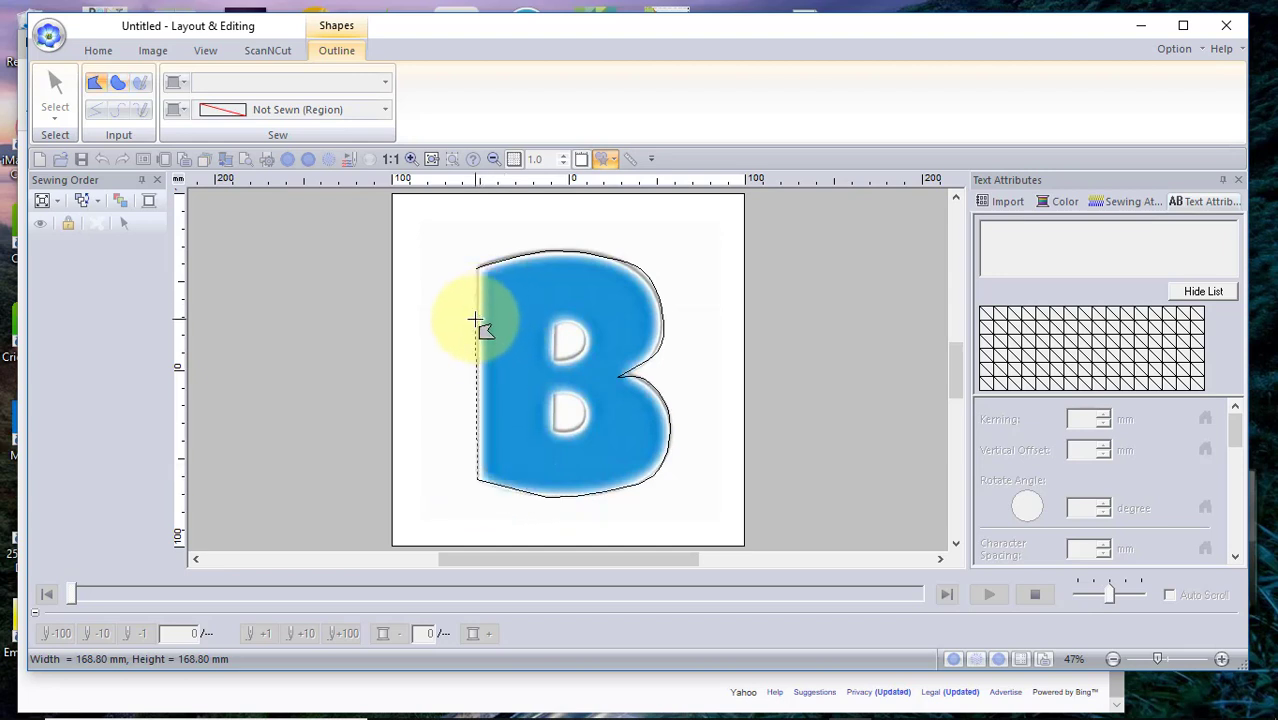
double_click(478, 317)
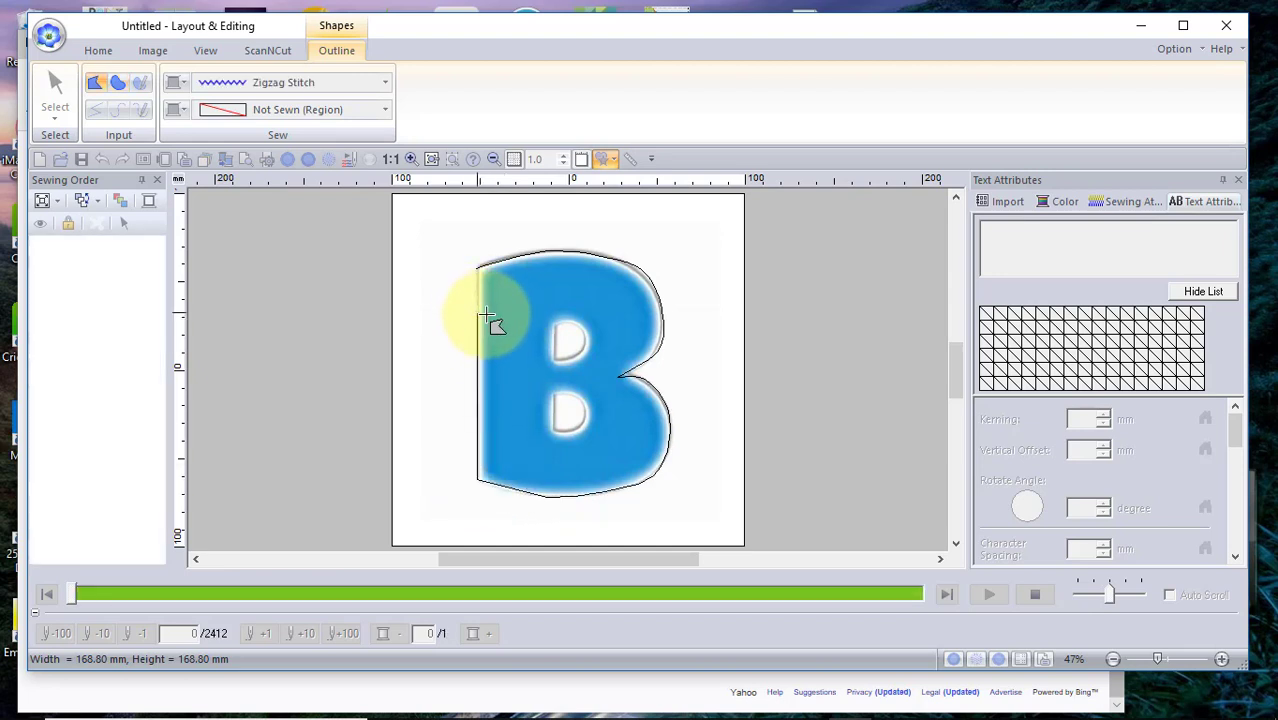
left_click(385, 109)
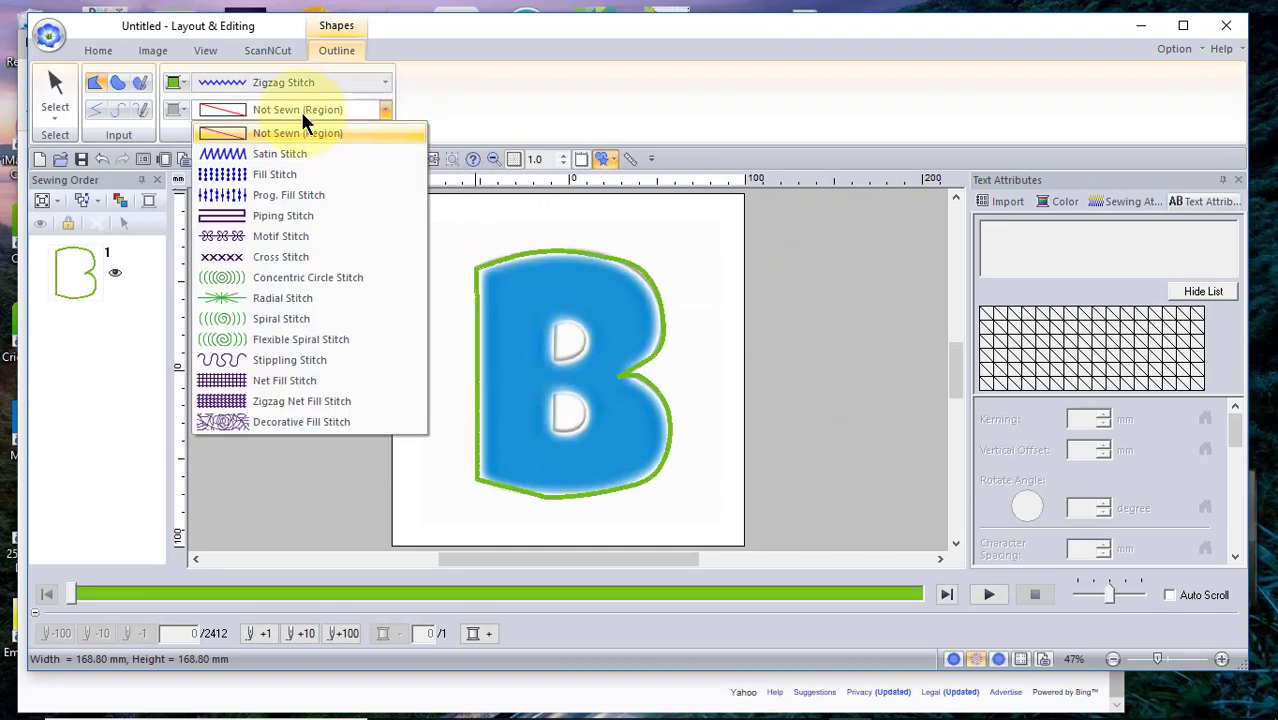
left_click(730, 246)
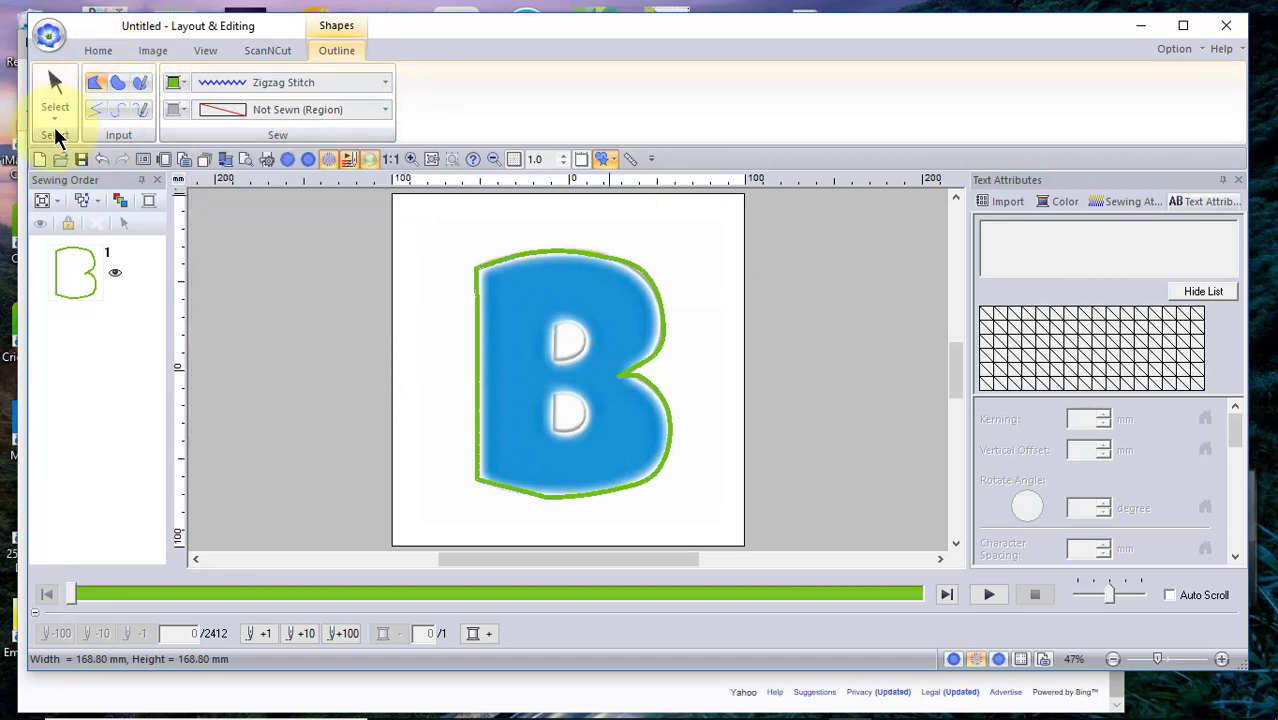
- Select the B outline for point editing and adjust the points on its upper bowl to follow the image more closely
left_click(76, 272)
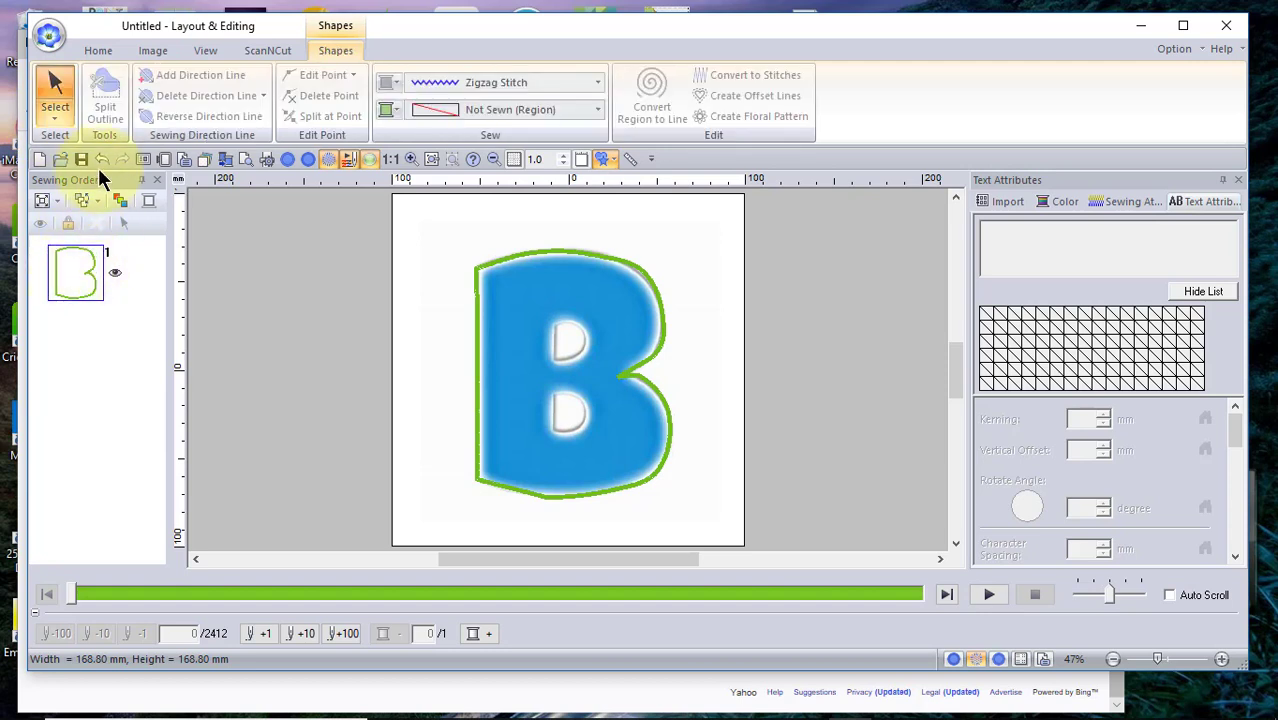
left_click(56, 116)
left_click(56, 118)
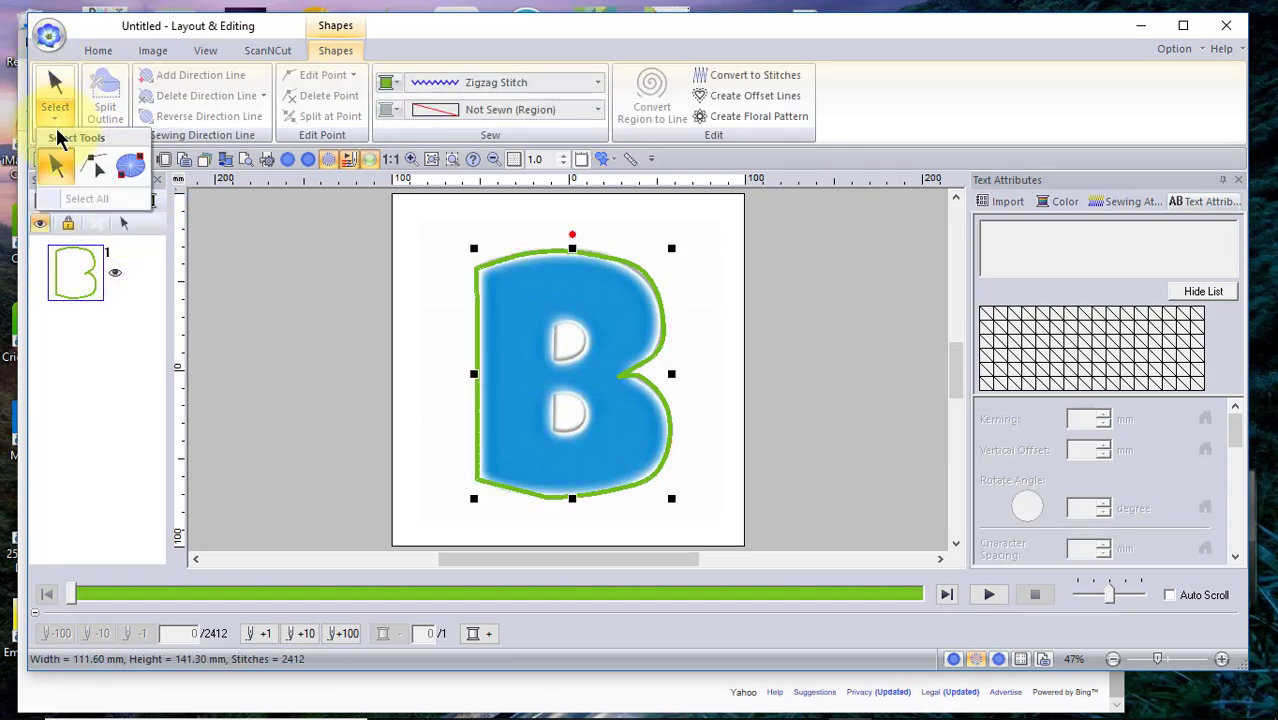
left_click(107, 168)
left_click(706, 297)
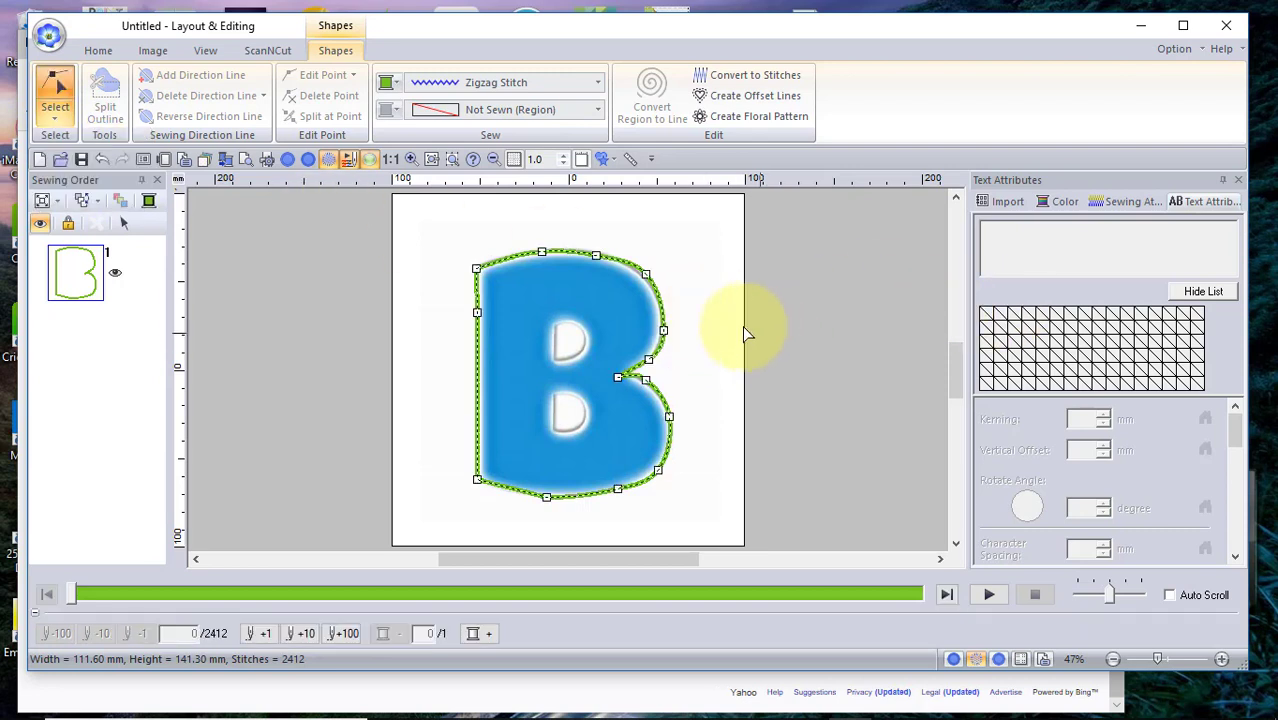
left_click(641, 274)
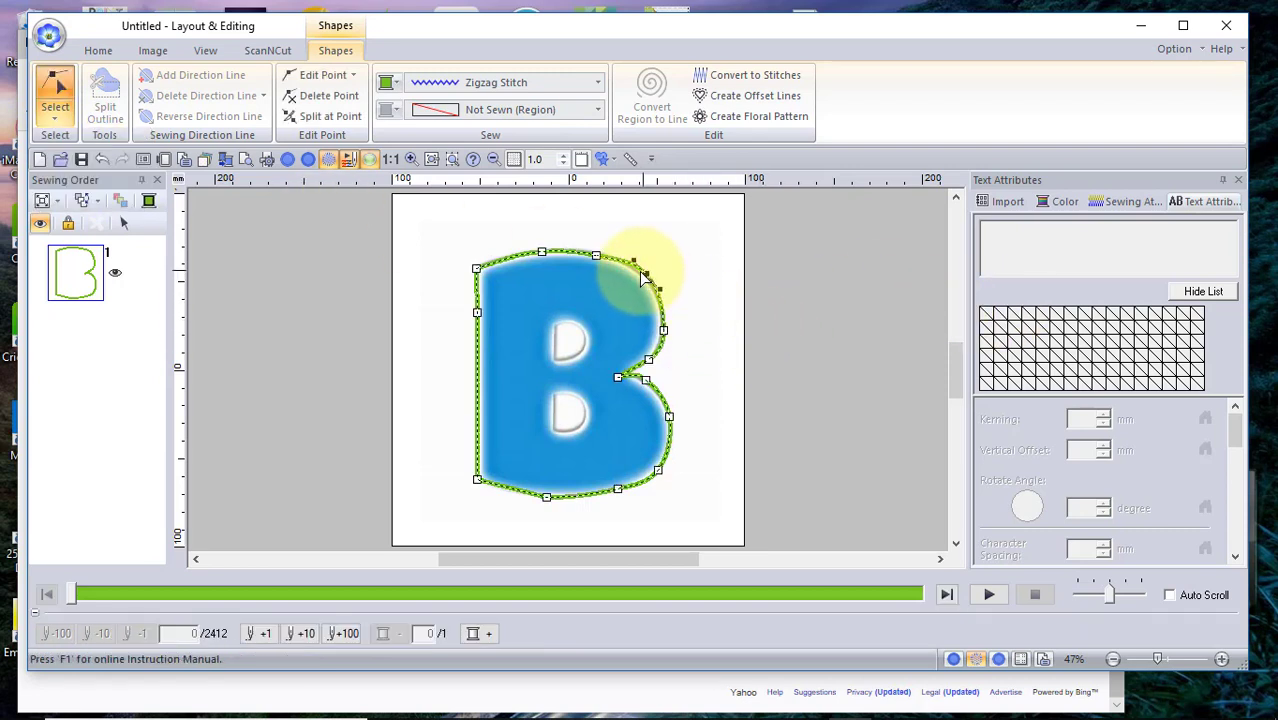
left_click_drag(643, 274, 638, 273)
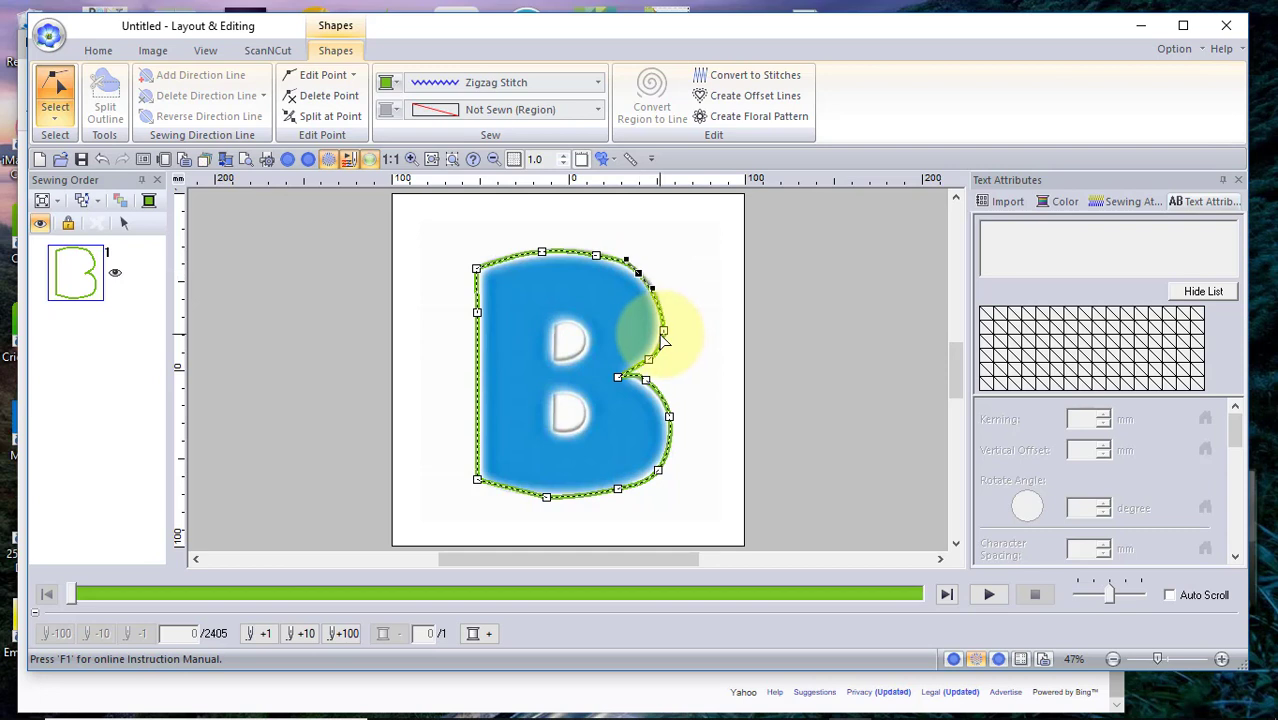
left_click_drag(664, 332, 661, 334)
left_click(650, 360)
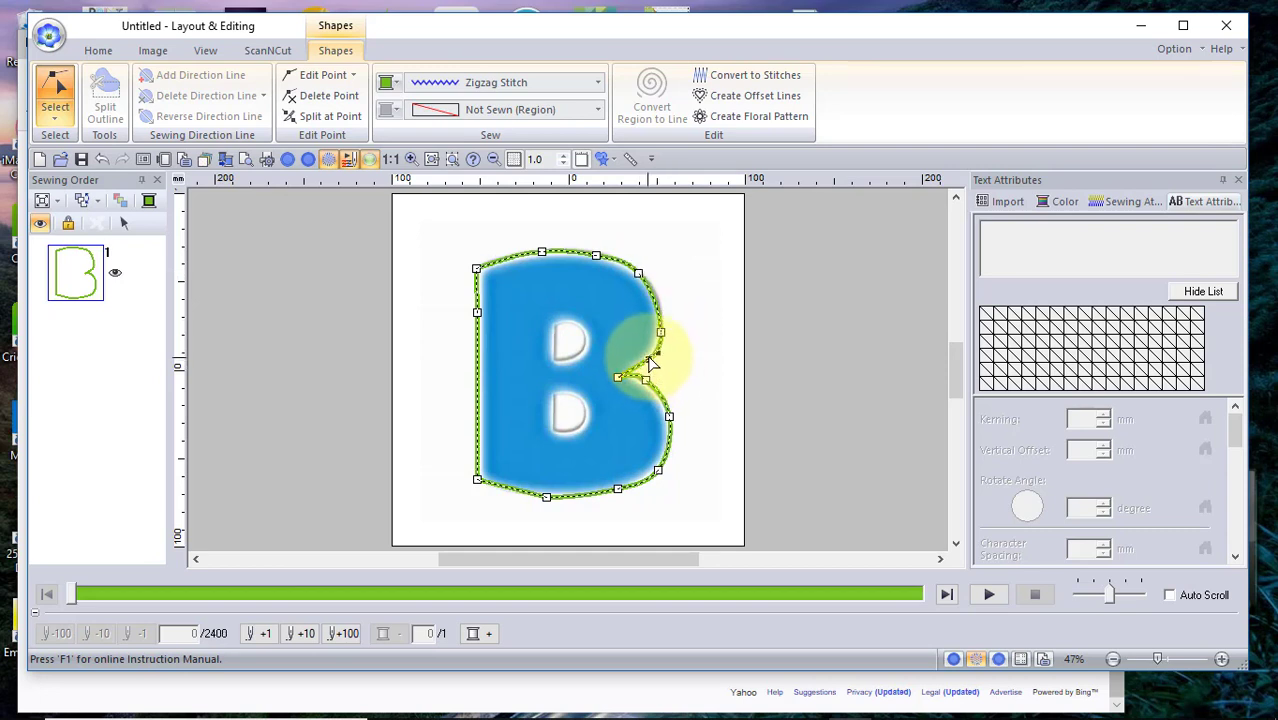
left_click_drag(649, 357, 649, 354)
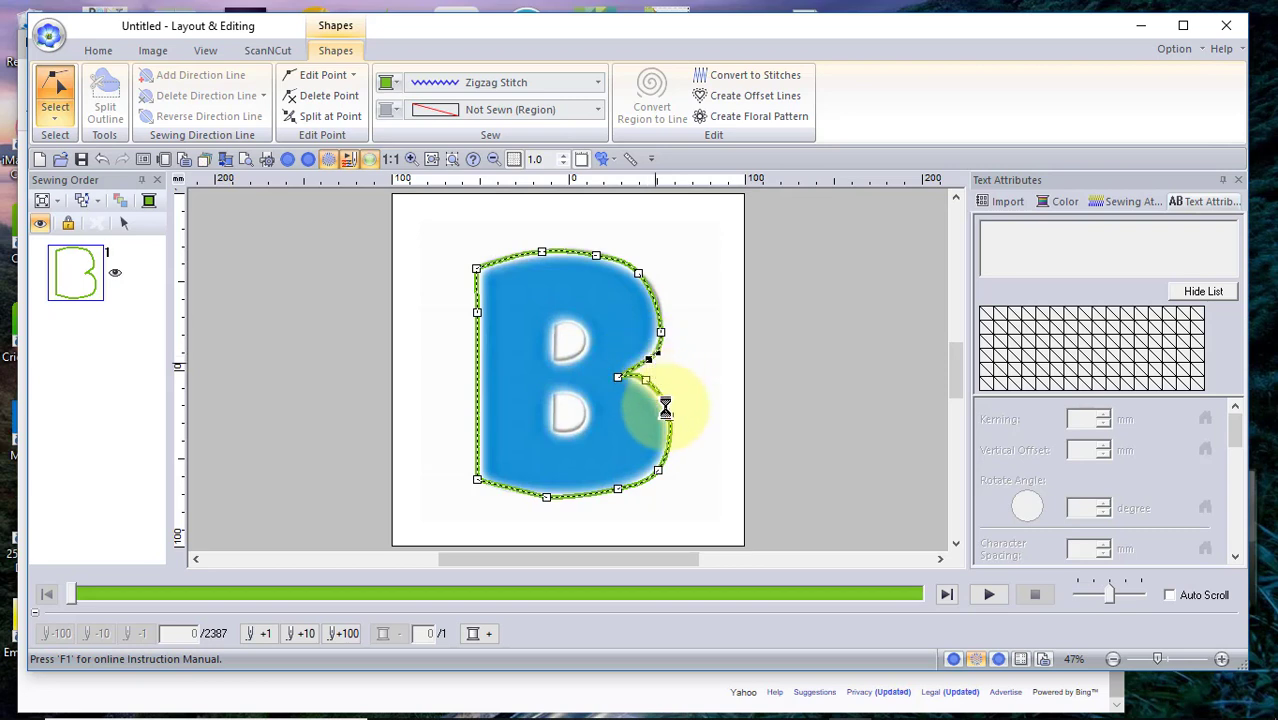
- Adjust the outline points on the B's lower bowl and bottom edge to follow the image more closely
left_click(658, 476)
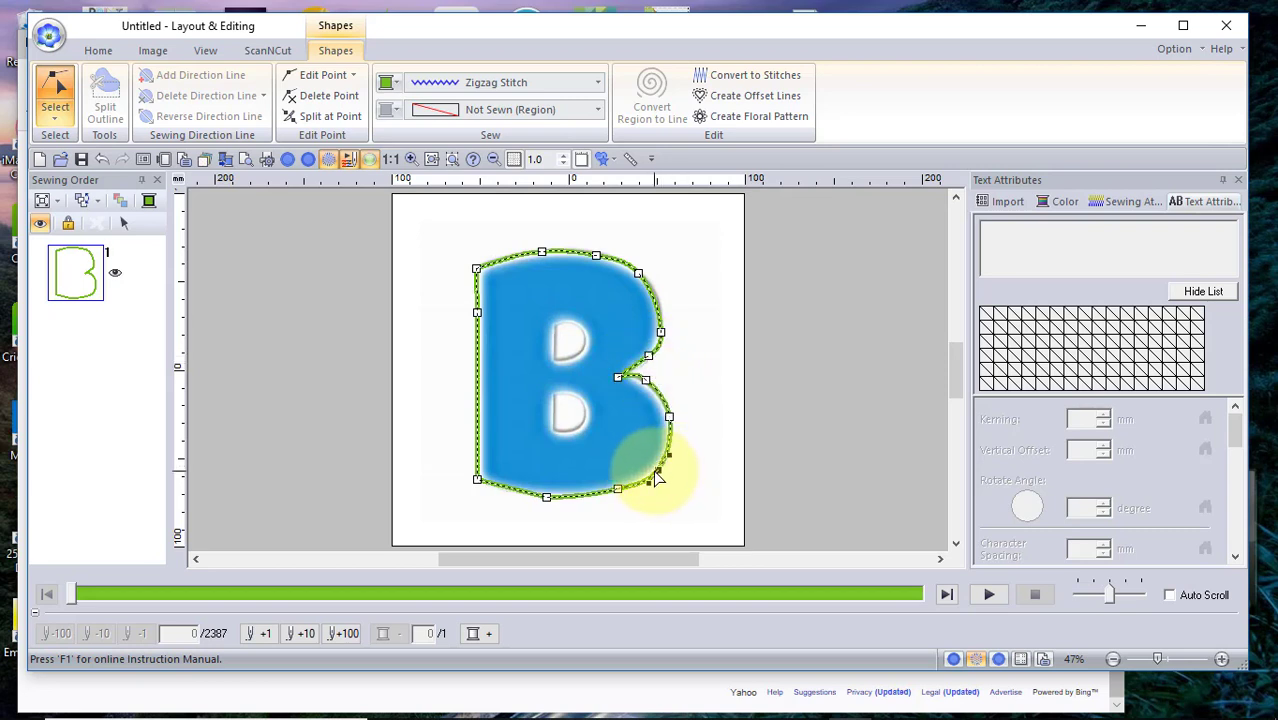
left_click_drag(656, 472, 652, 473)
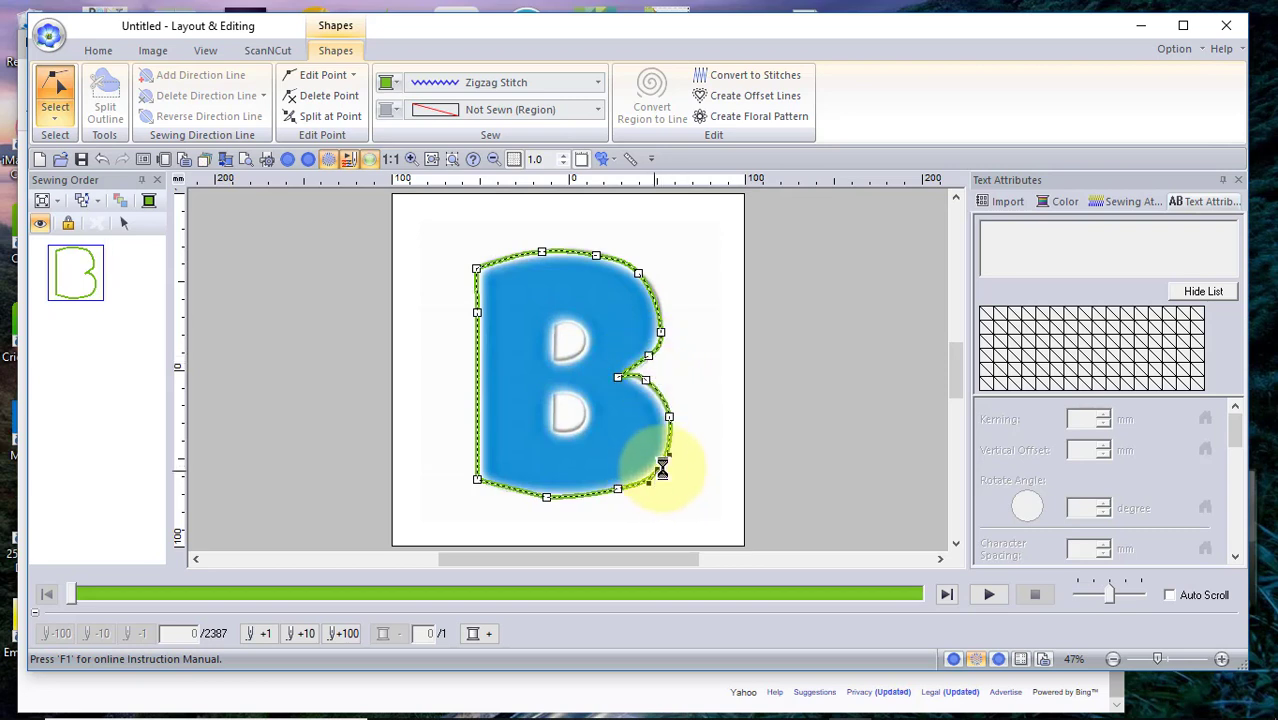
left_click(646, 386)
left_click_drag(647, 383, 649, 389)
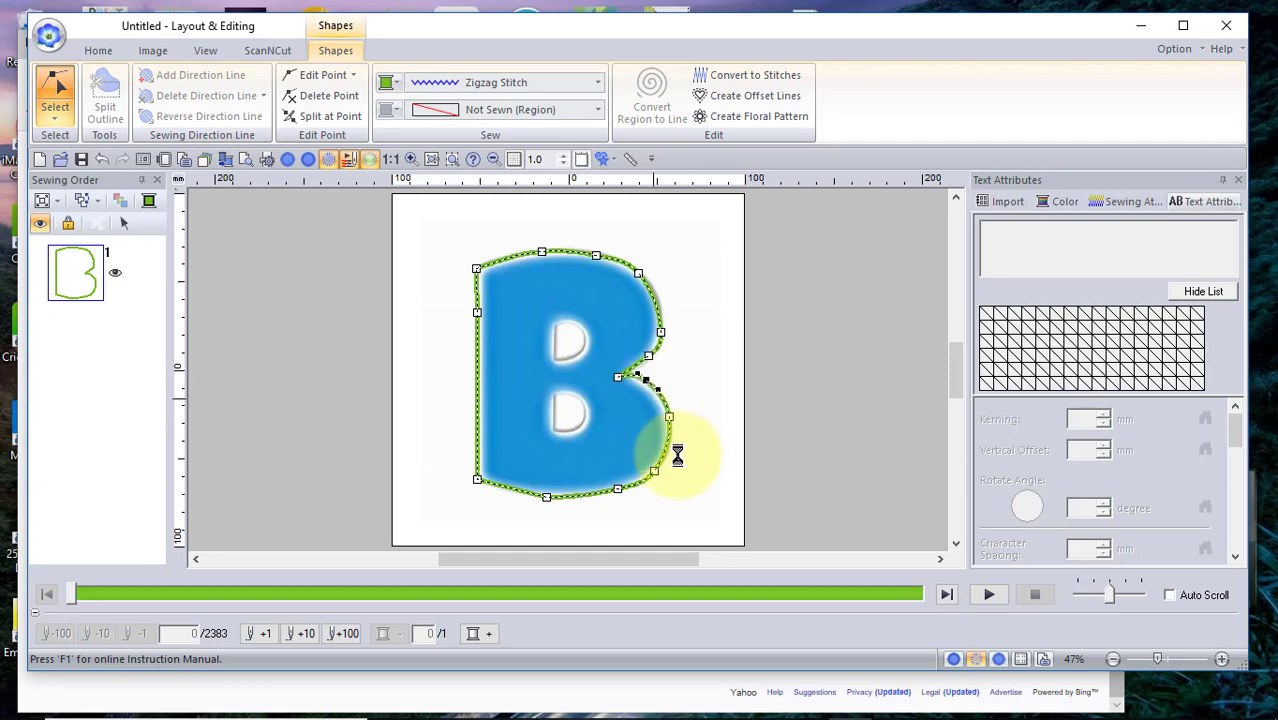
left_click(604, 495)
left_click_drag(618, 489, 537, 494)
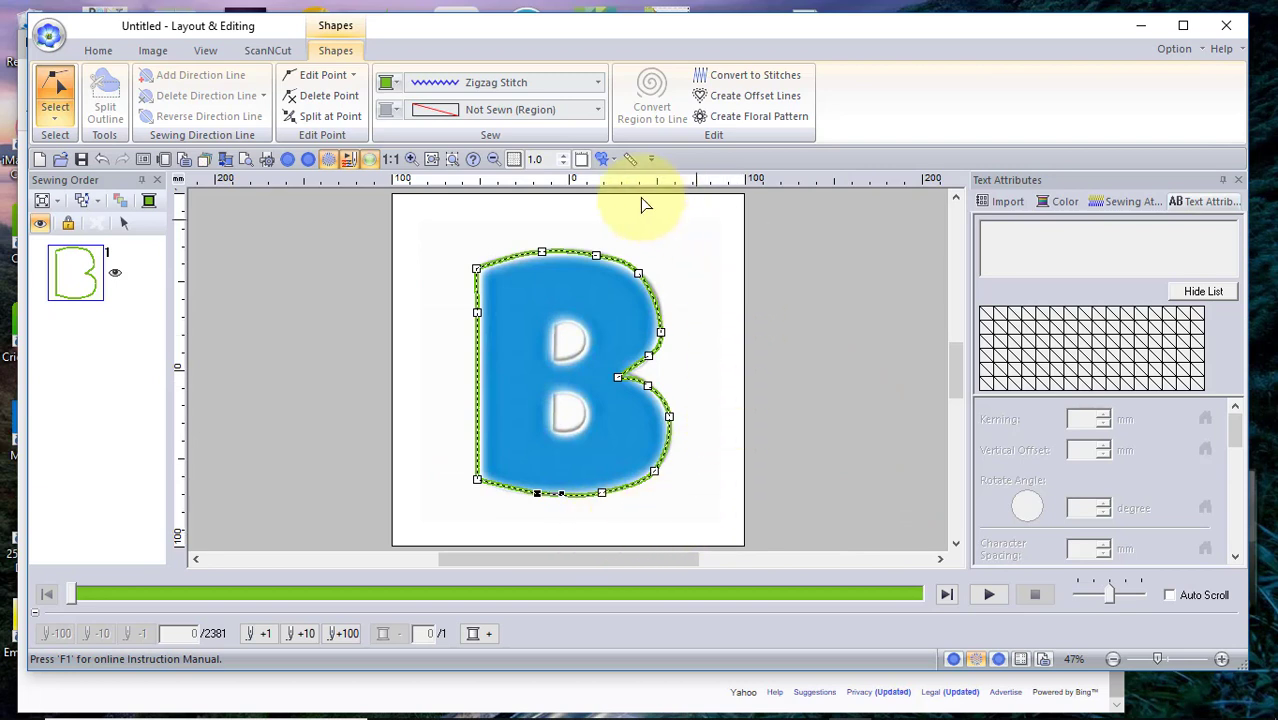
- Set the region sew type inside the B outline to Fill Stitch
left_click(460, 111)
left_click(457, 175)
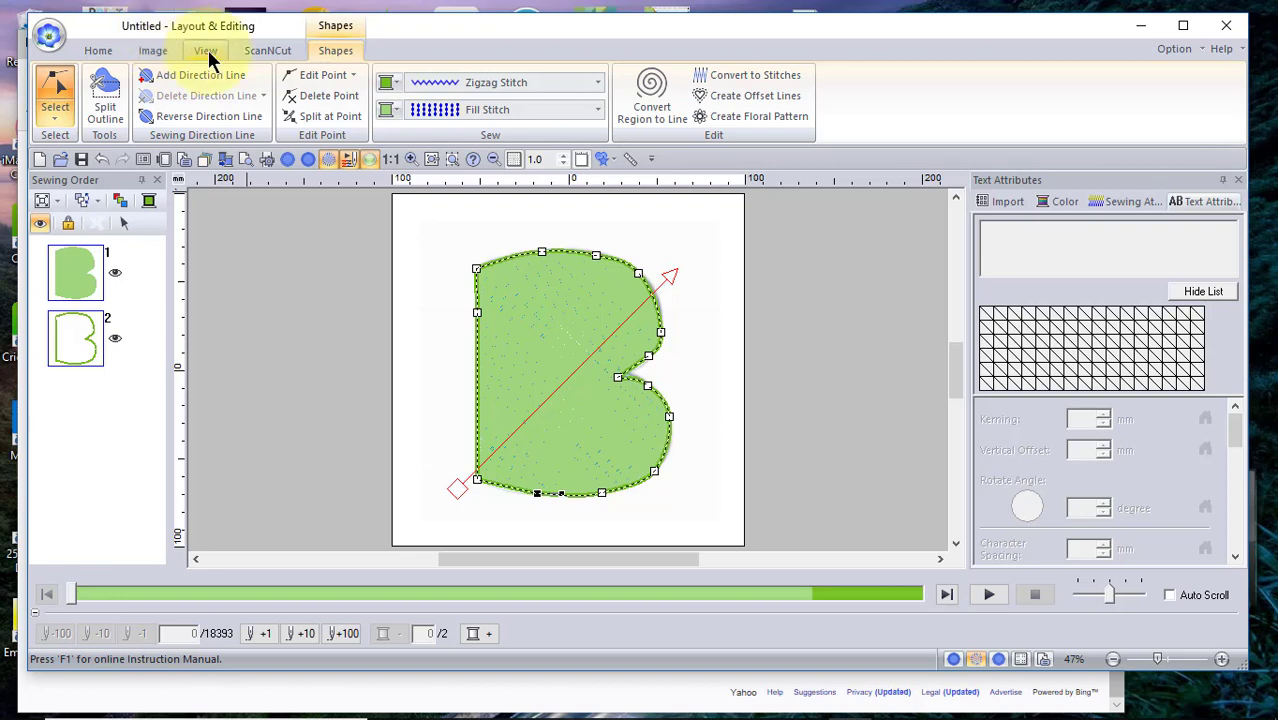
- Hide the traced B's fill and outline to expose the image underneath, and deselect the shape
left_click(163, 50)
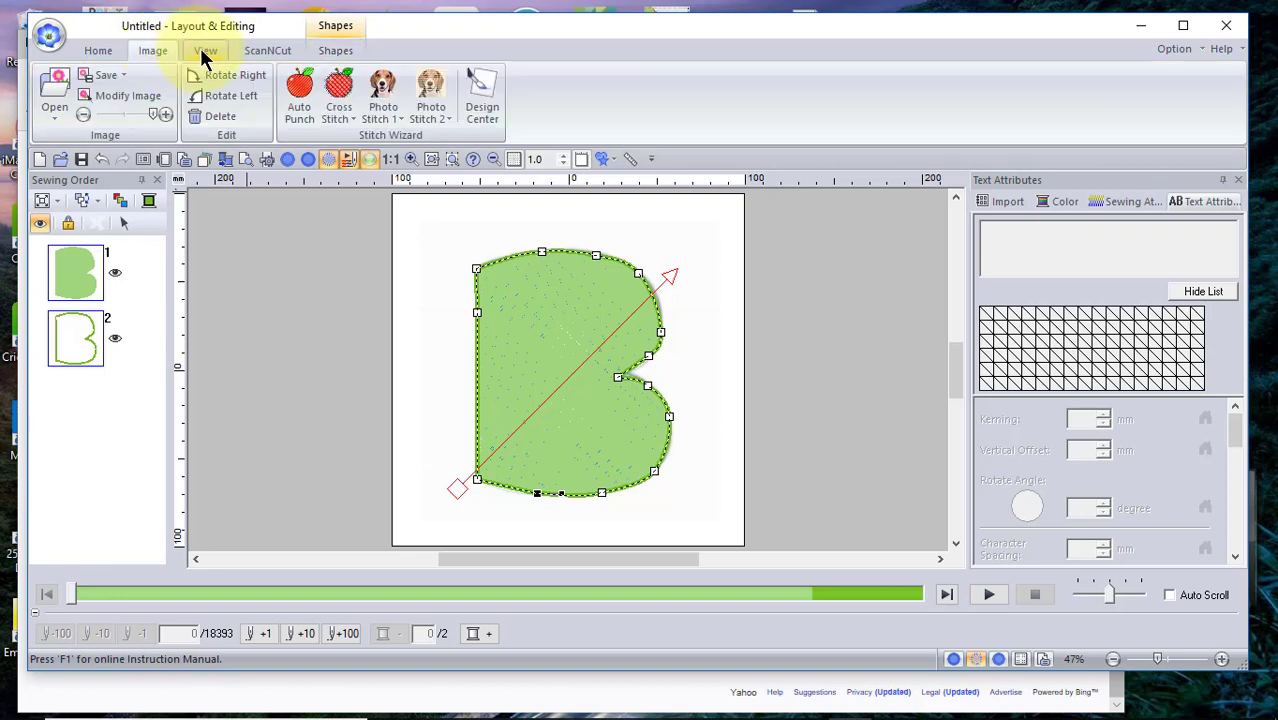
left_click(201, 50)
left_click(94, 104)
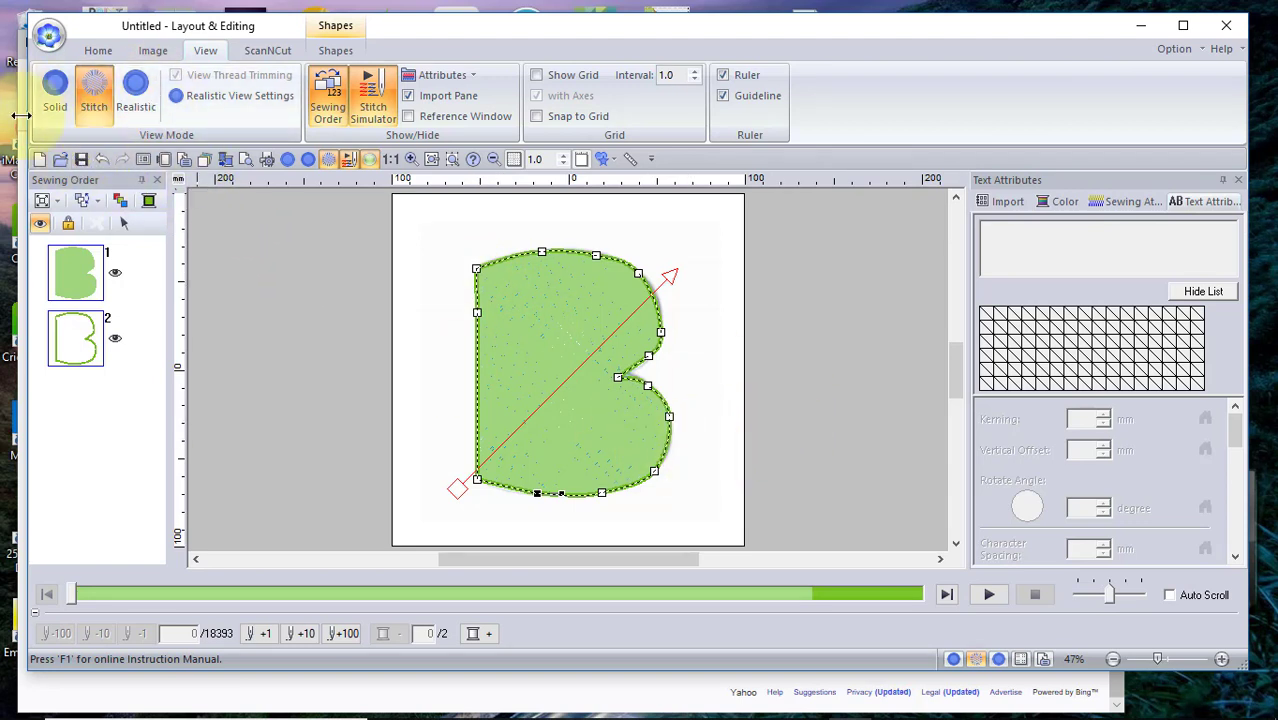
left_click(40, 224)
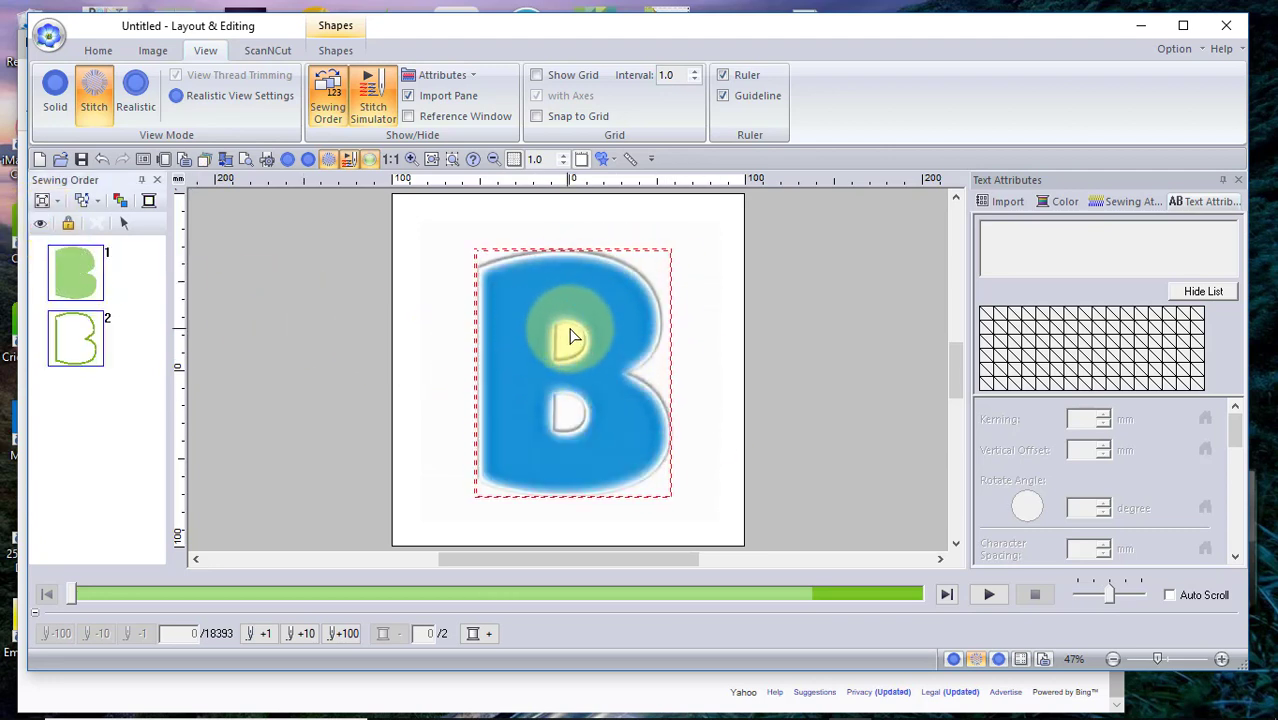
left_click(103, 47)
left_click(331, 311)
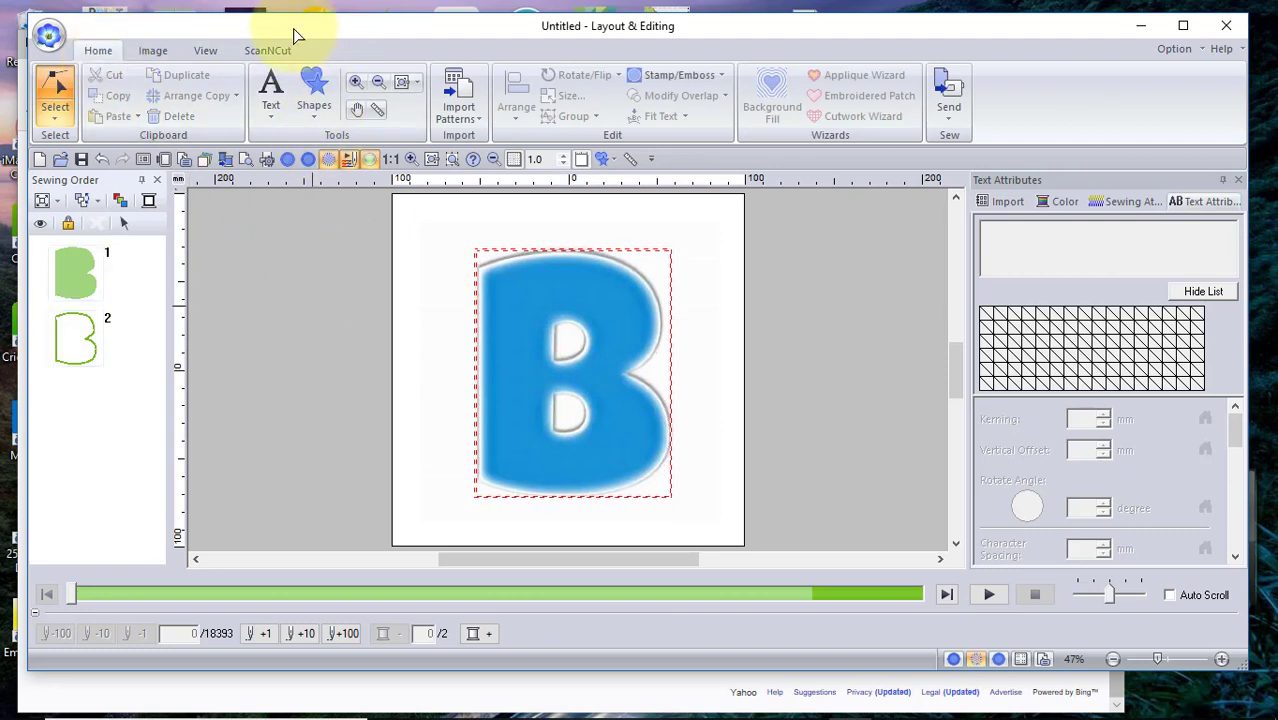
- Trace the B's upper and lower inner openings as two closed shapes, combining straight left edges with curved right sides
left_click(313, 90)
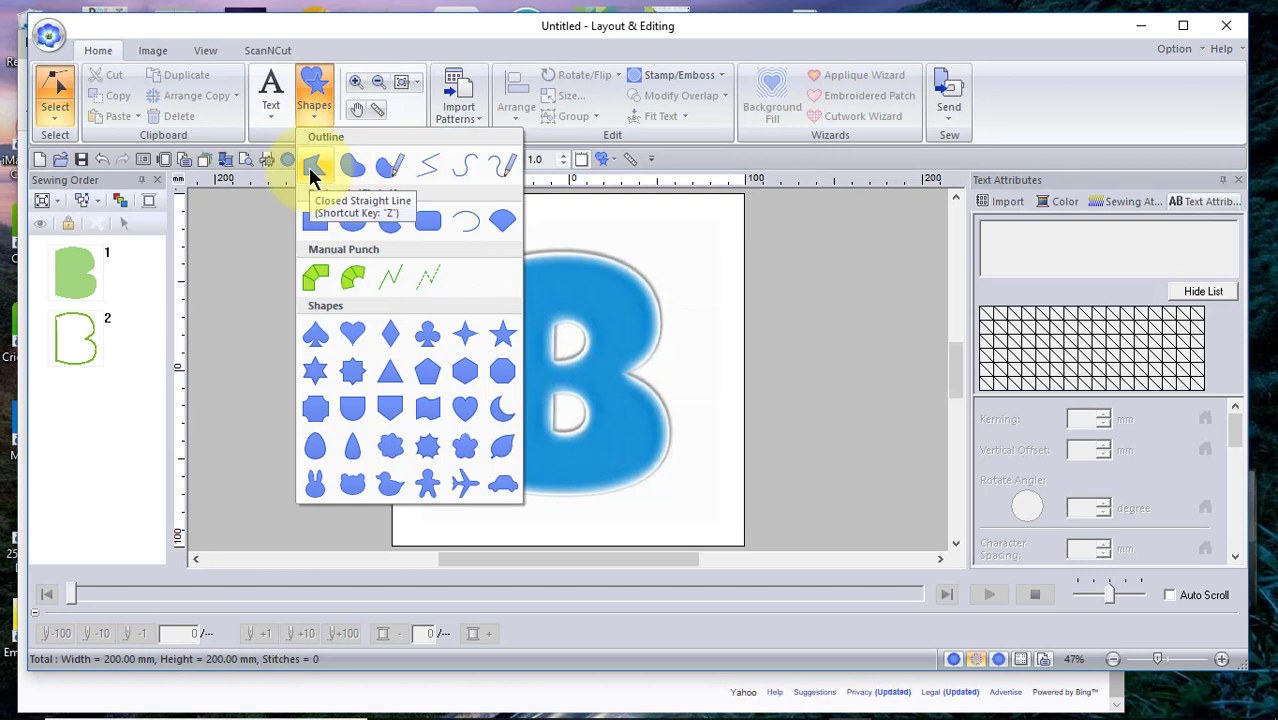
left_click(351, 207)
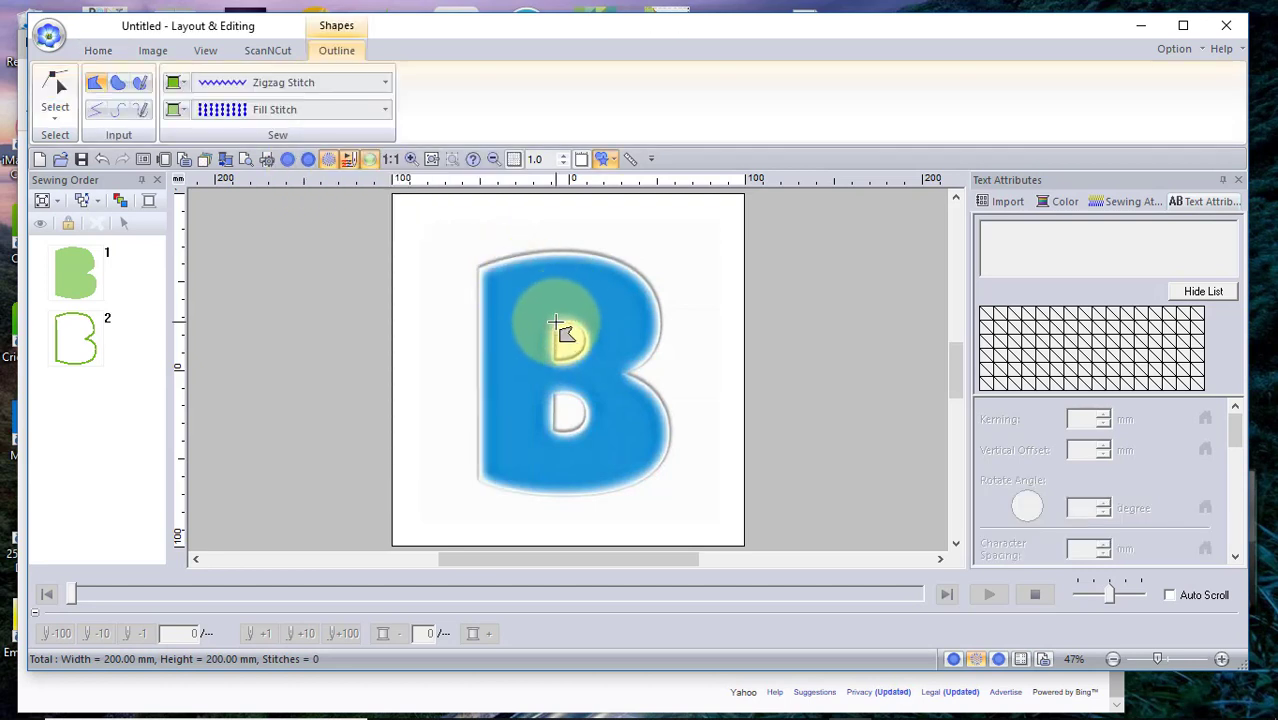
left_click(555, 322)
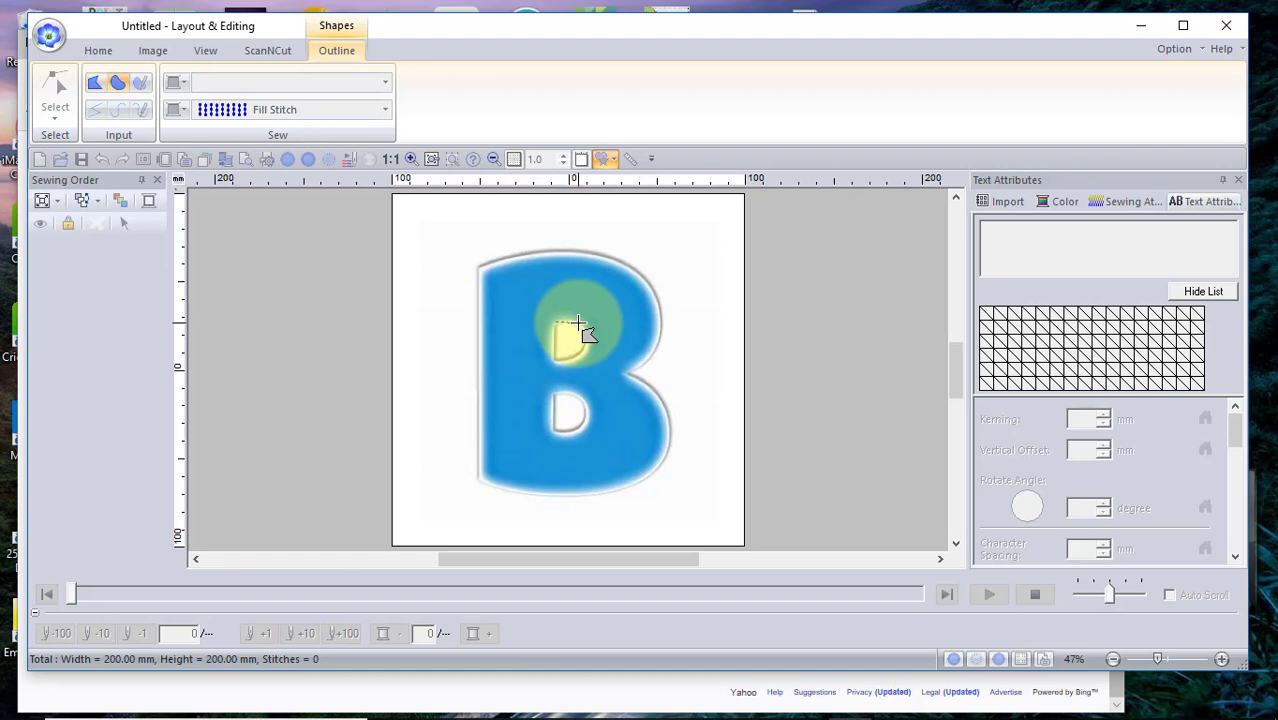
left_click_drag(578, 321, 583, 346)
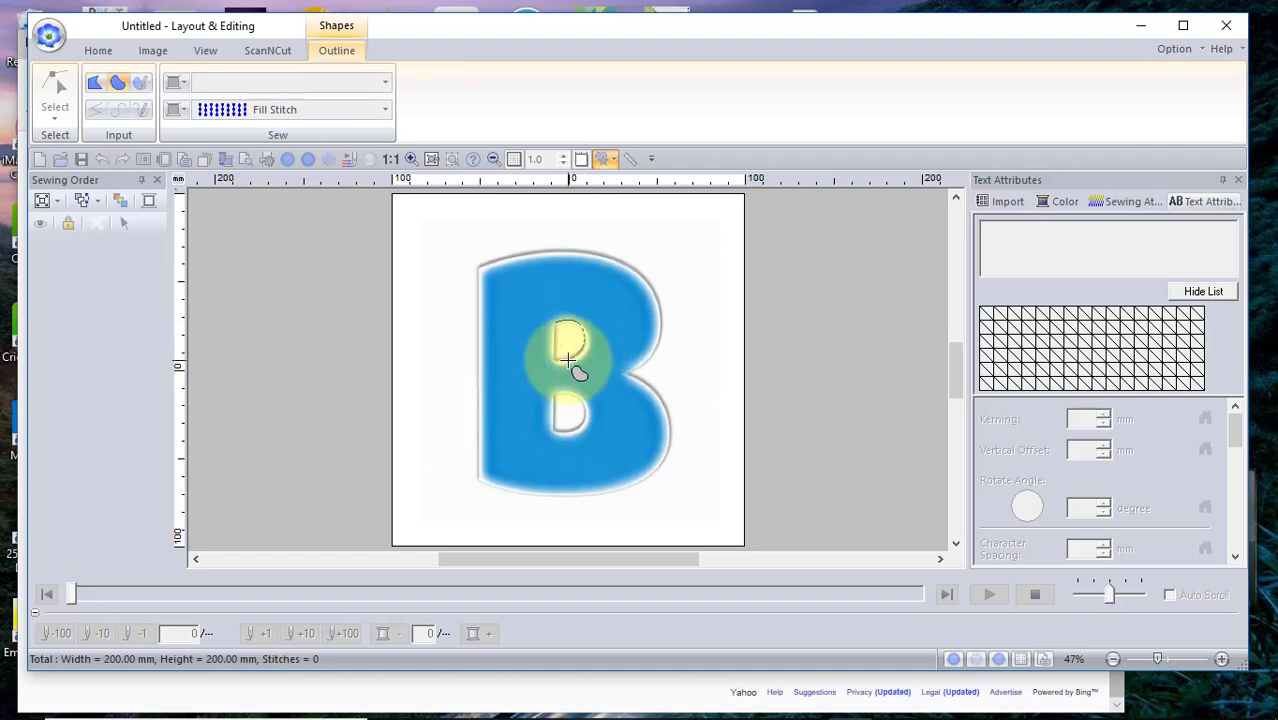
left_click(568, 360)
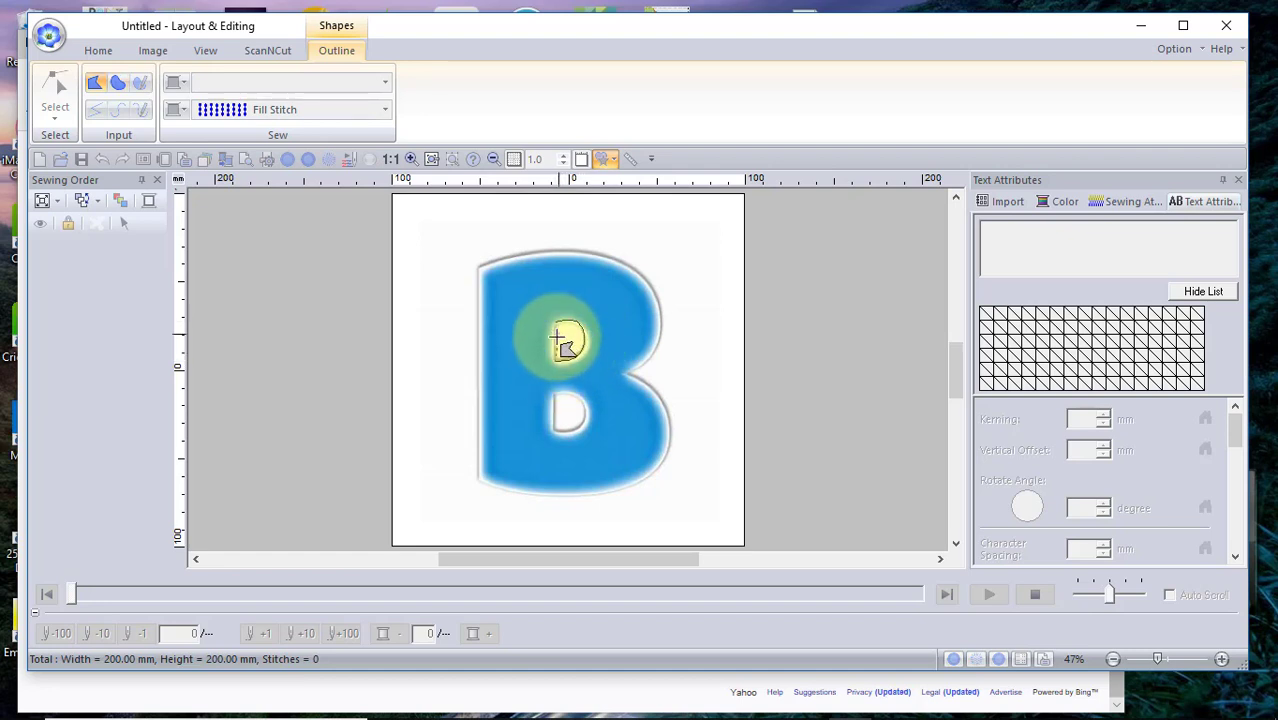
left_click(563, 345)
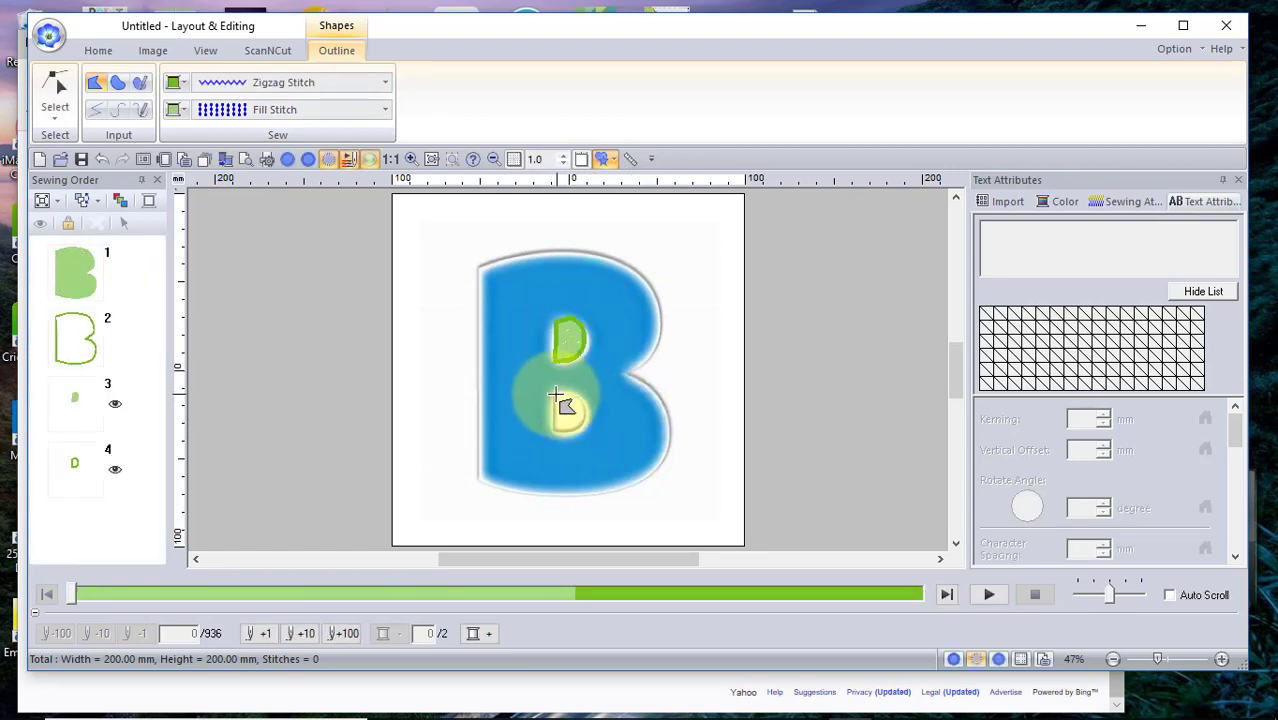
left_click(557, 396)
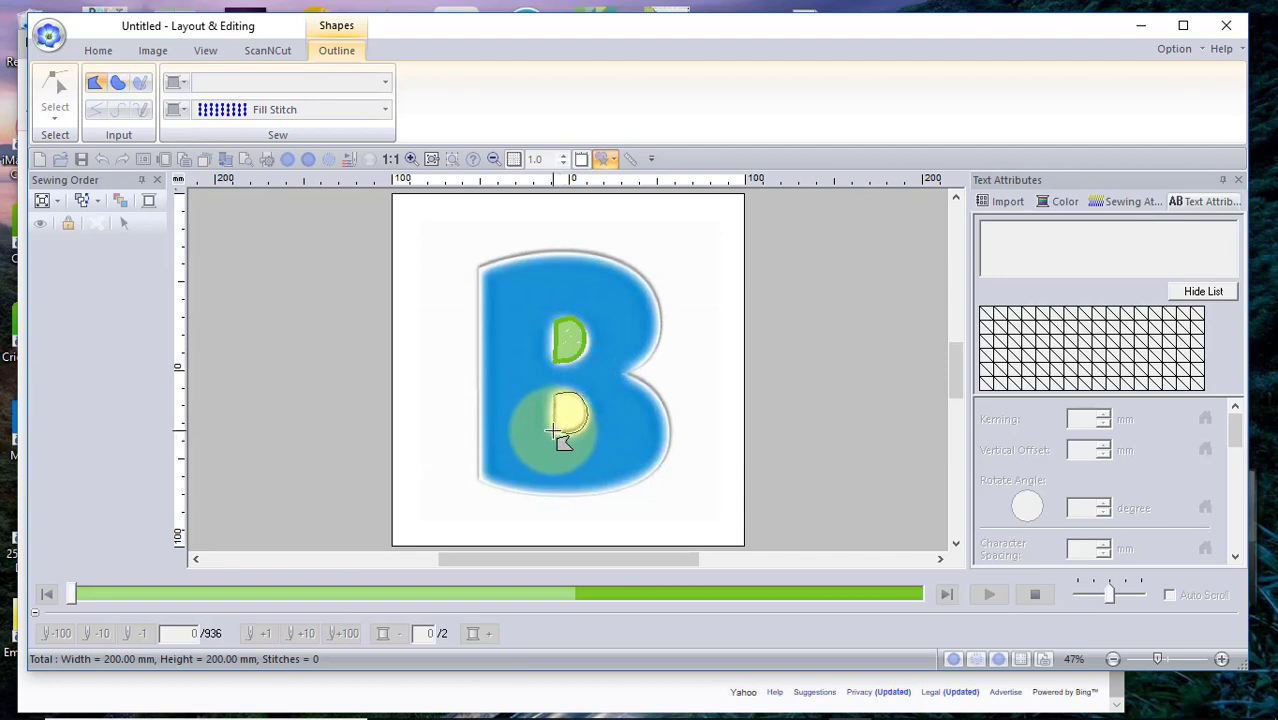
left_click(561, 412)
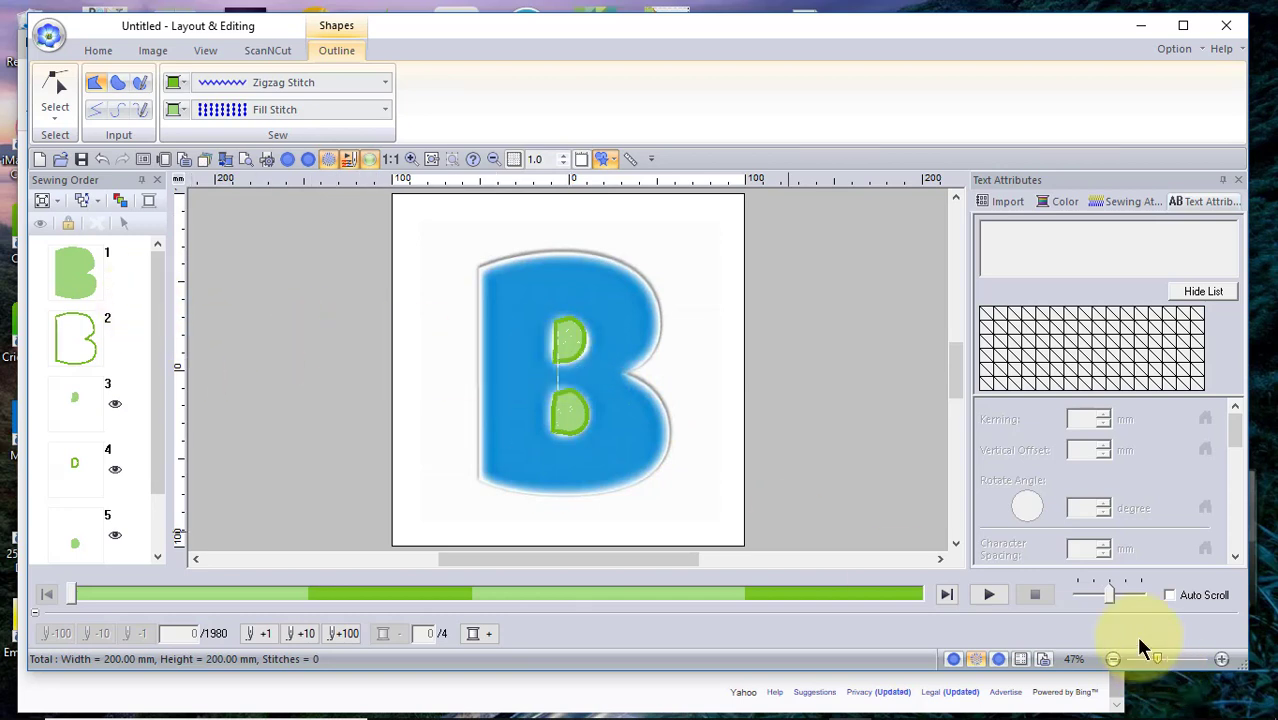
- Select the upper inner opening for point editing and adjust the points on its right curve to follow the image
left_click(410, 158)
left_click_drag(507, 292, 941, 500)
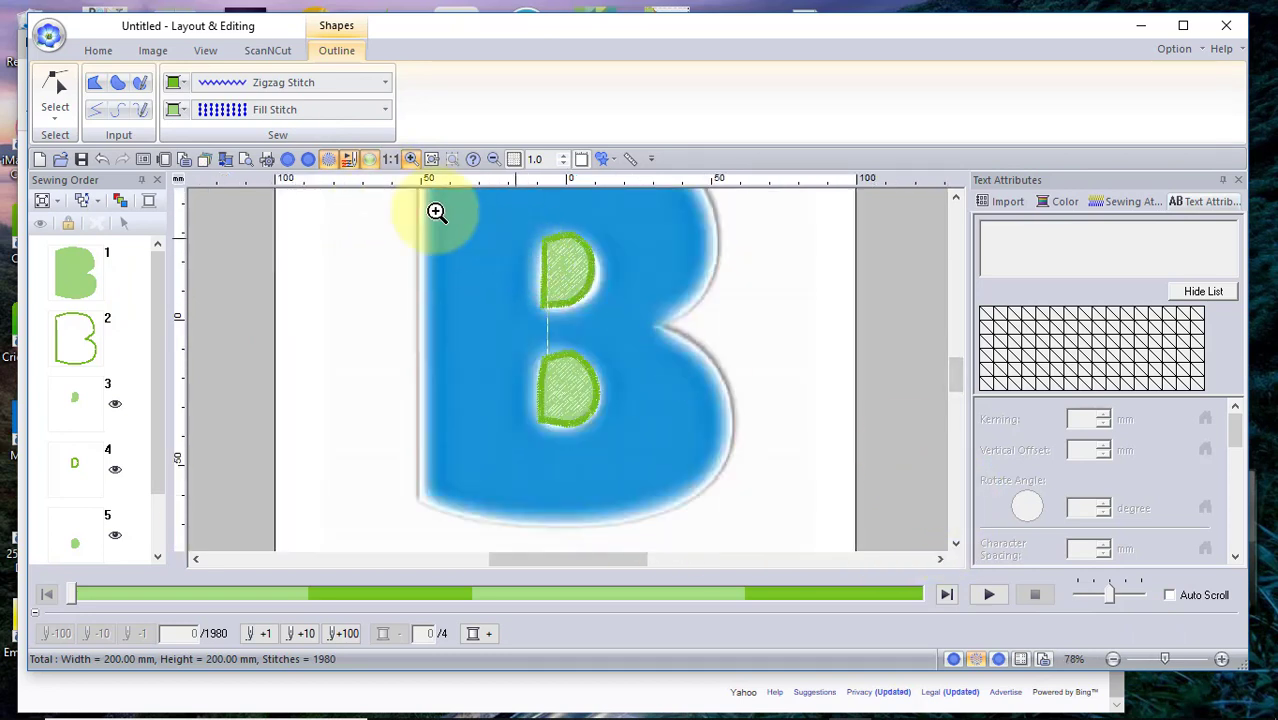
left_click(64, 398)
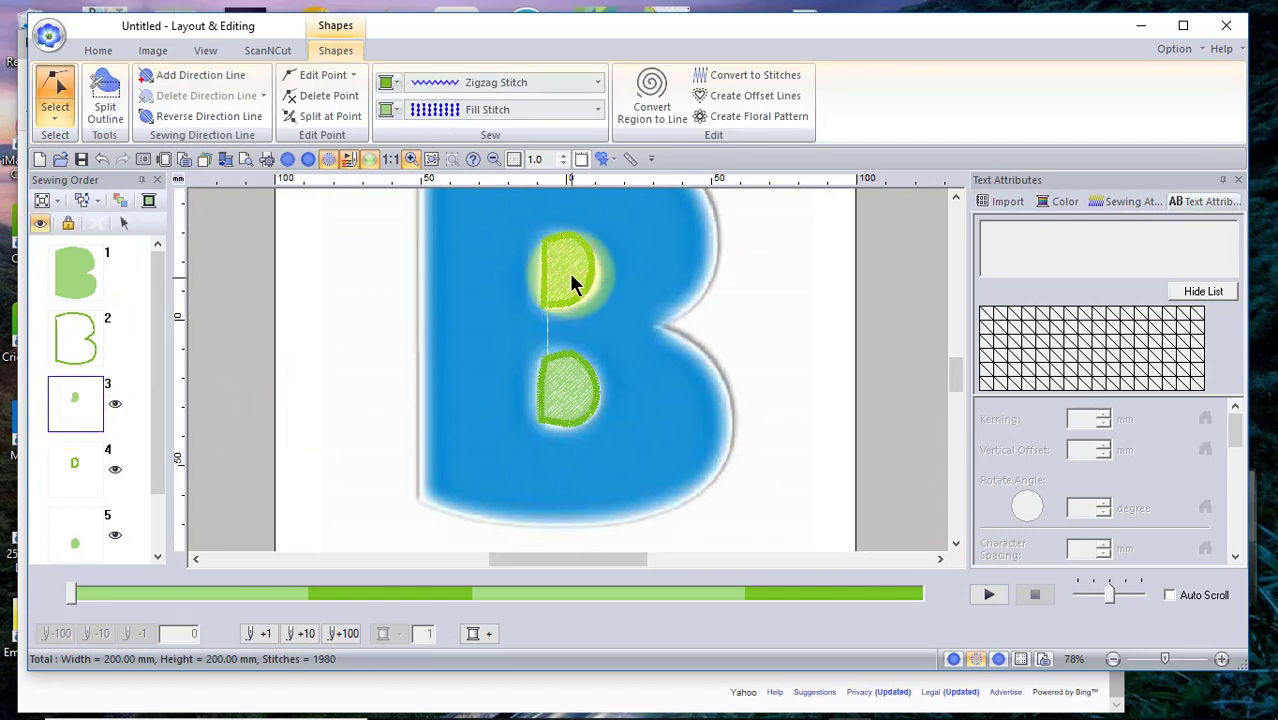
left_click(56, 100)
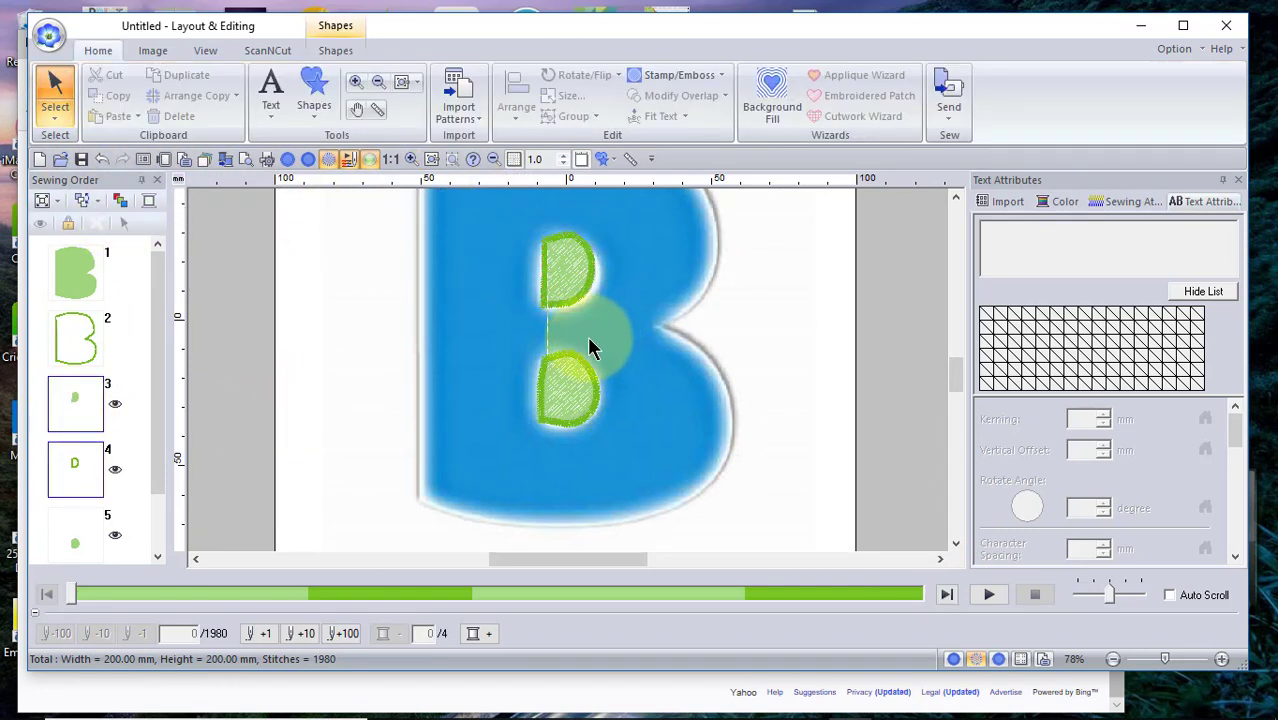
left_click(586, 335)
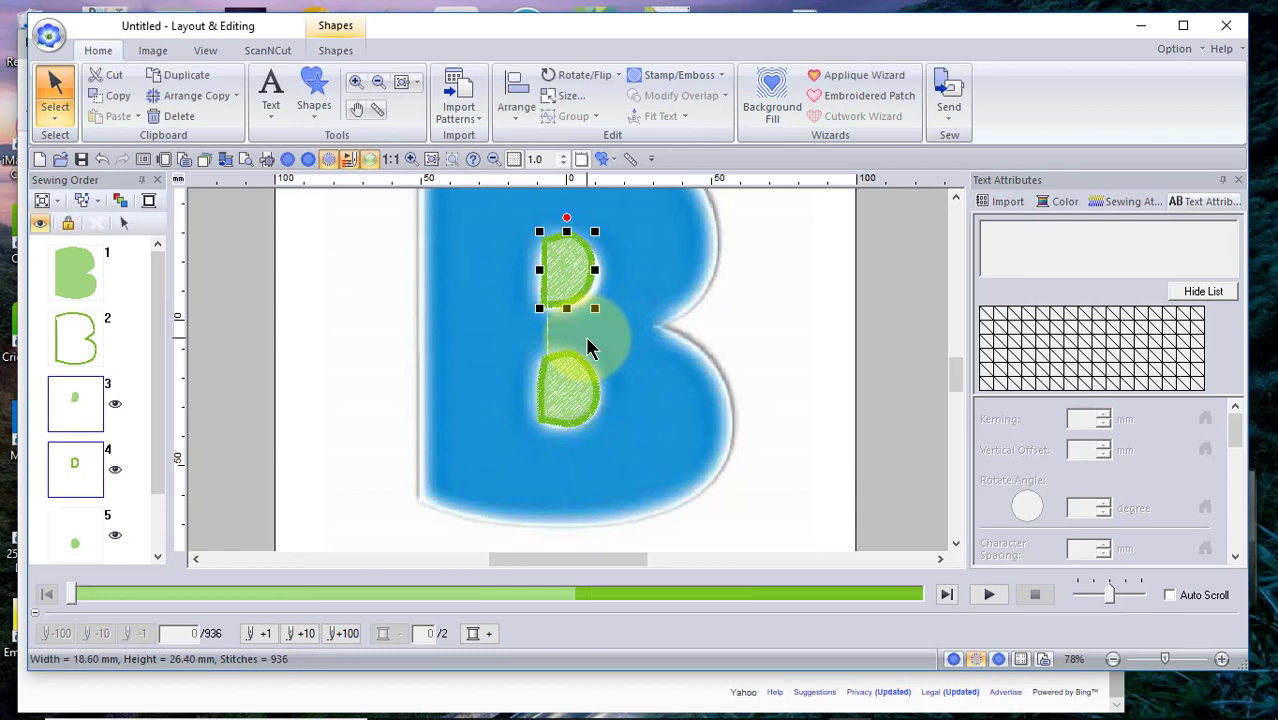
left_click(55, 122)
left_click(91, 163)
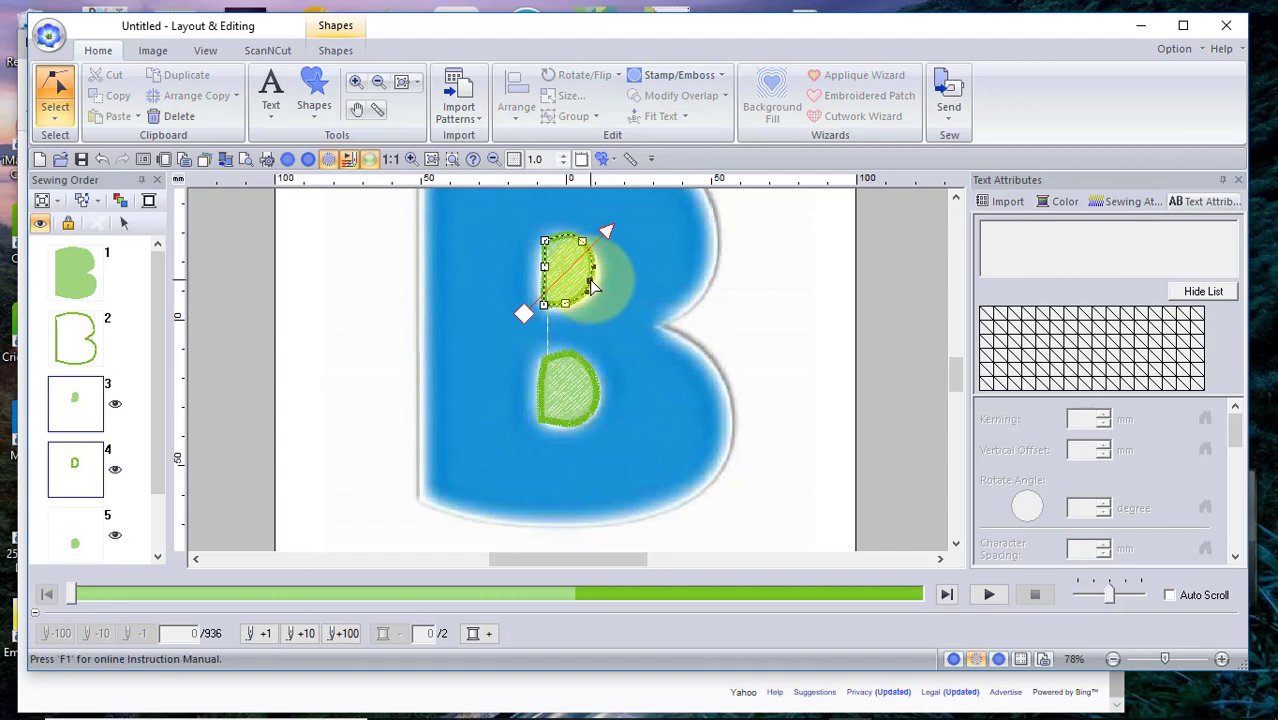
left_click_drag(591, 282, 595, 288)
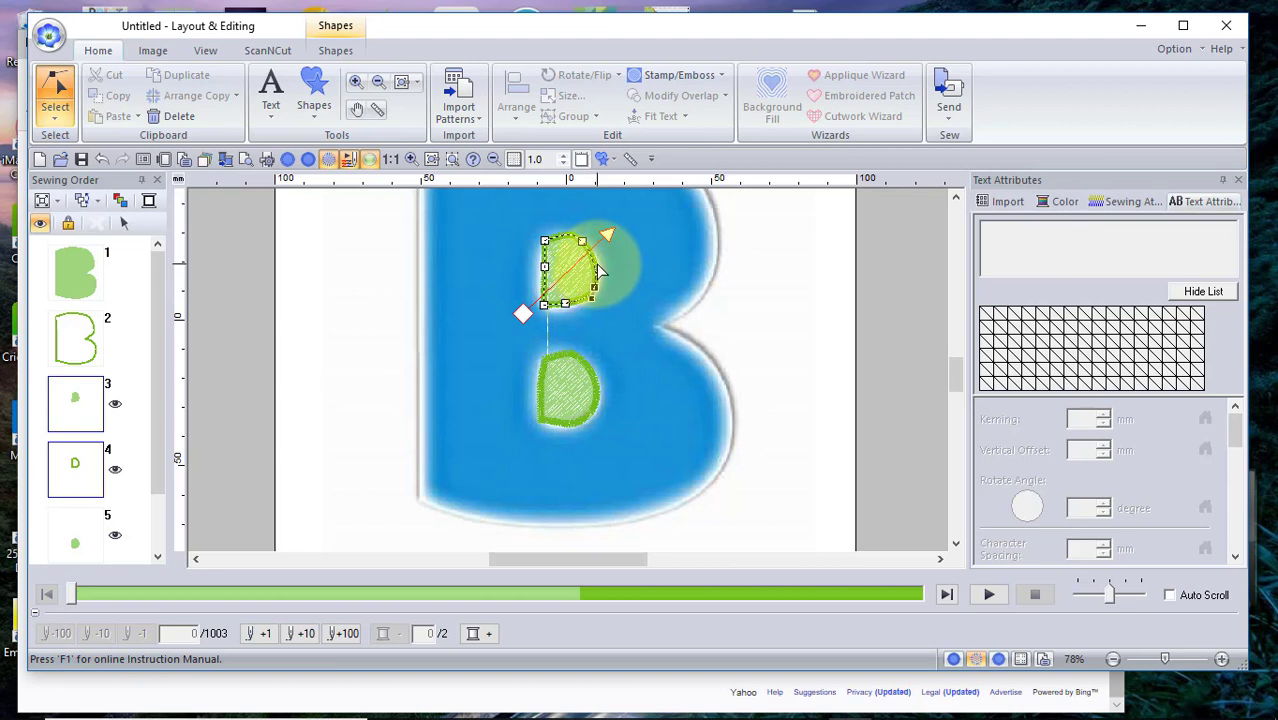
left_click_drag(596, 265, 598, 265)
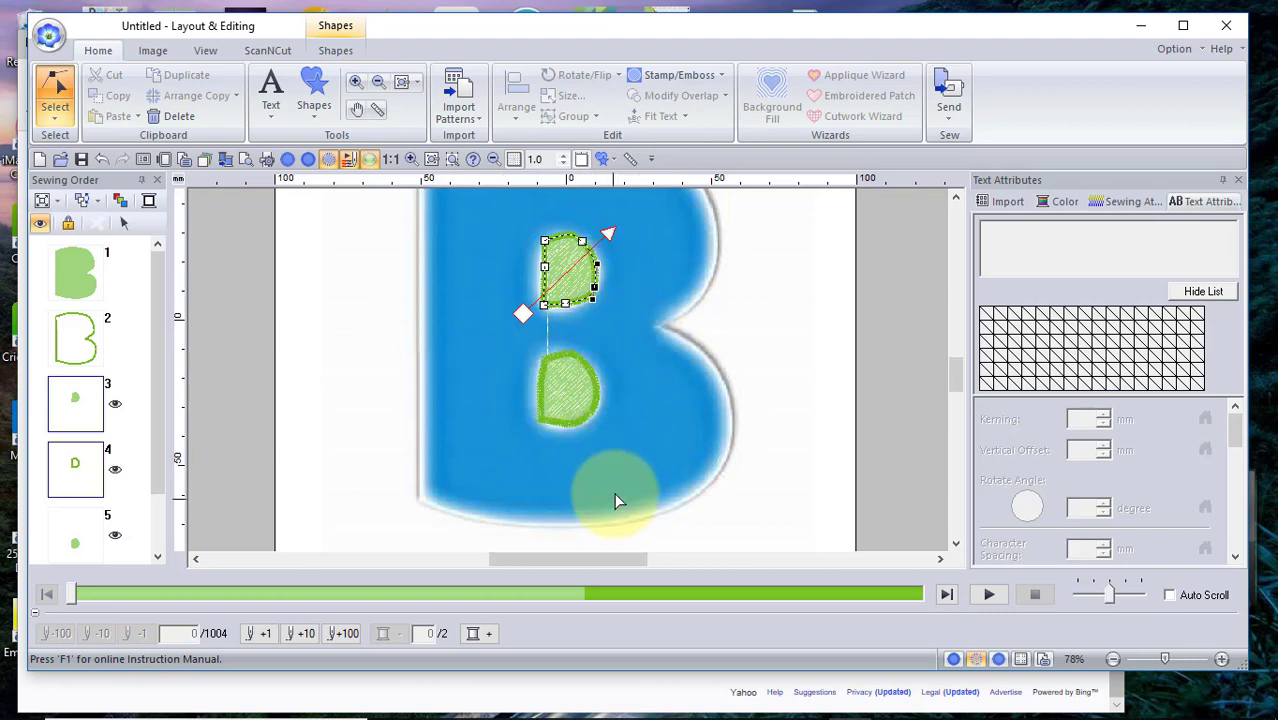
left_click(57, 128)
left_click(51, 170)
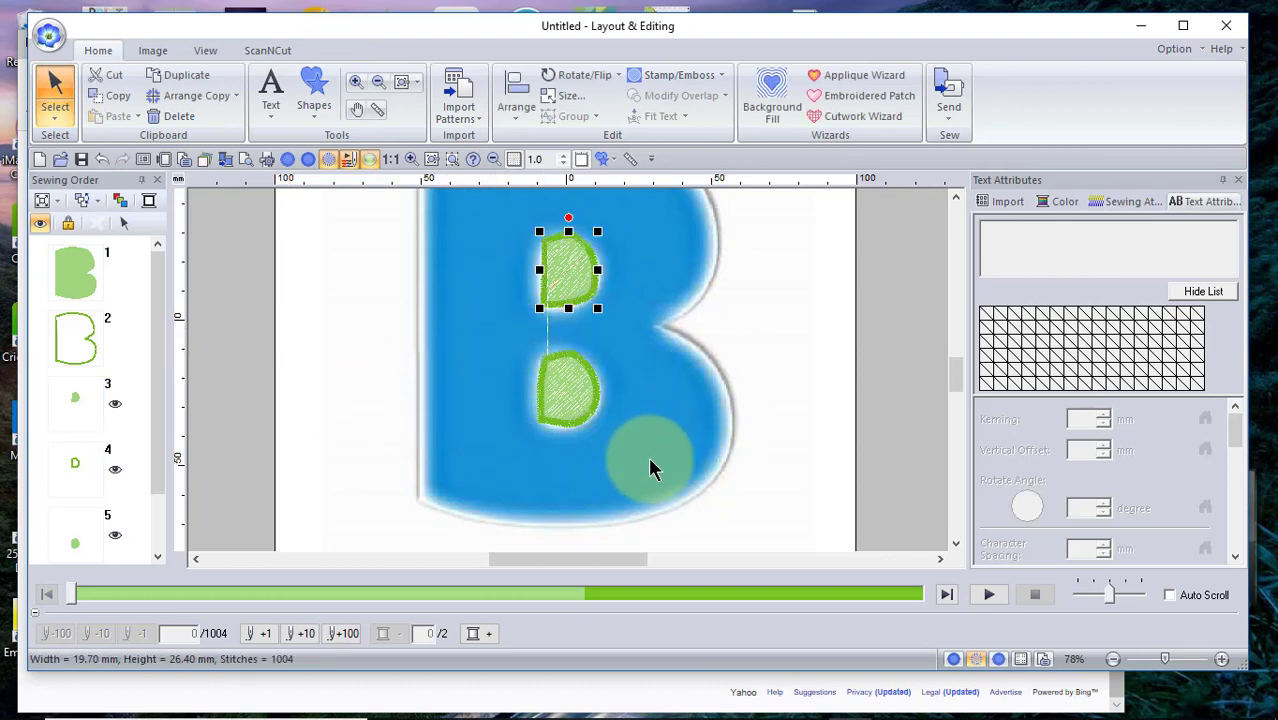
- Select the lower inner opening for point editing and adjust its corner and curve points to follow the image
left_click(573, 423)
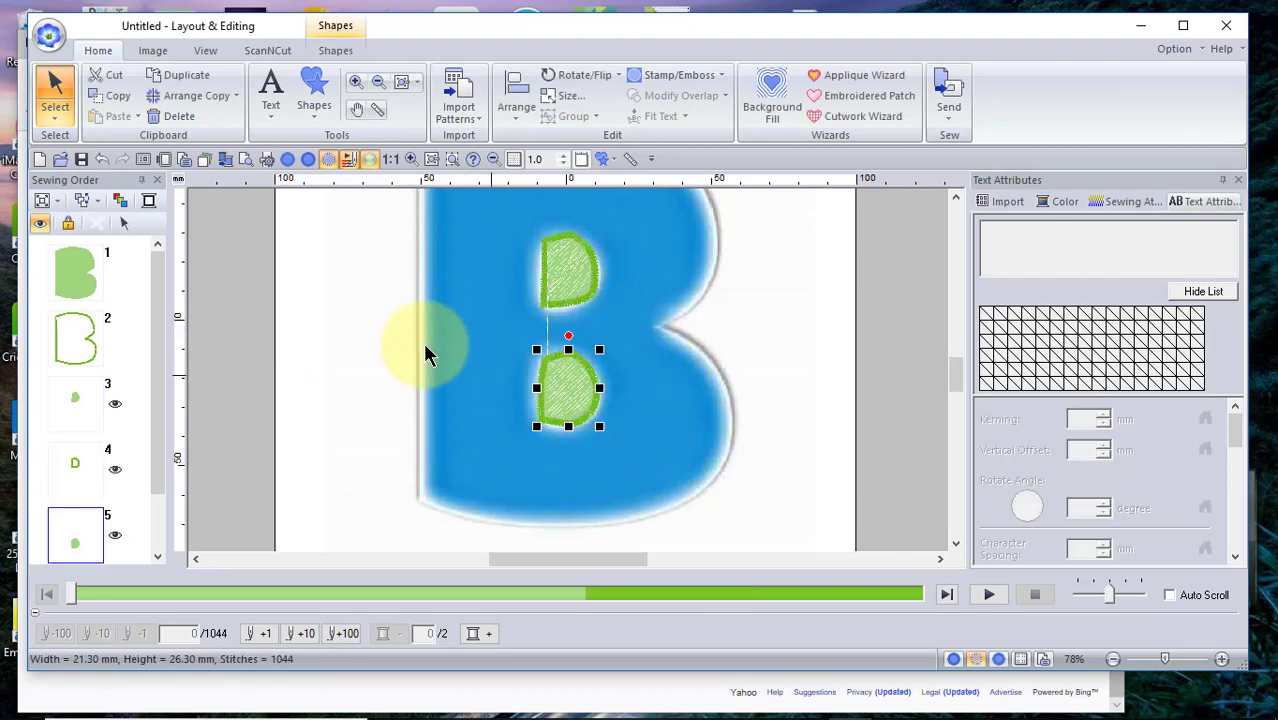
left_click(55, 113)
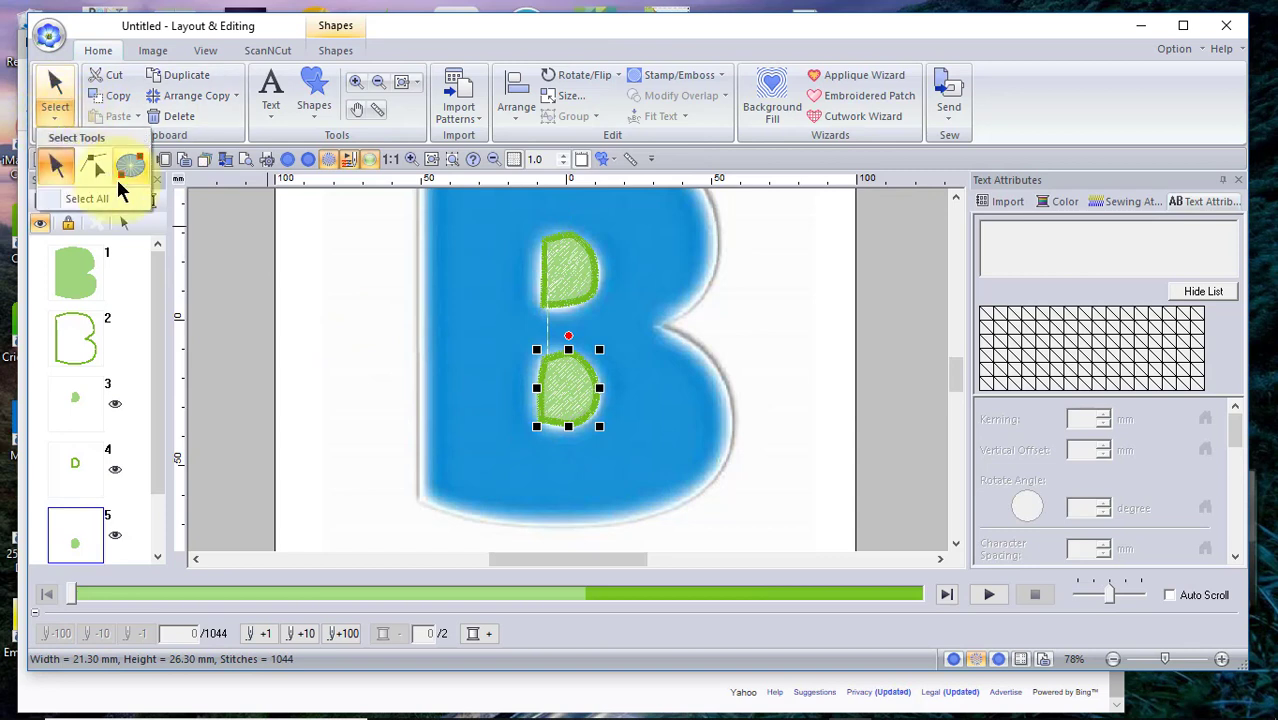
left_click(90, 167)
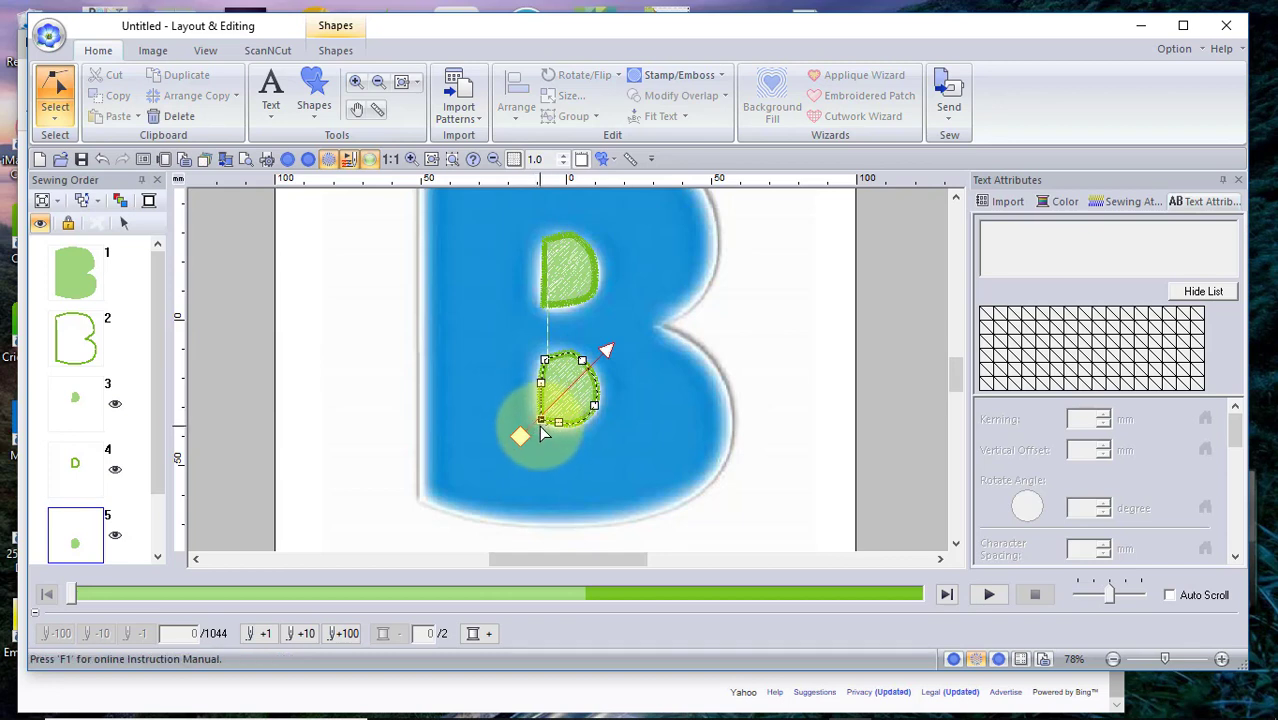
left_click_drag(540, 422, 539, 425)
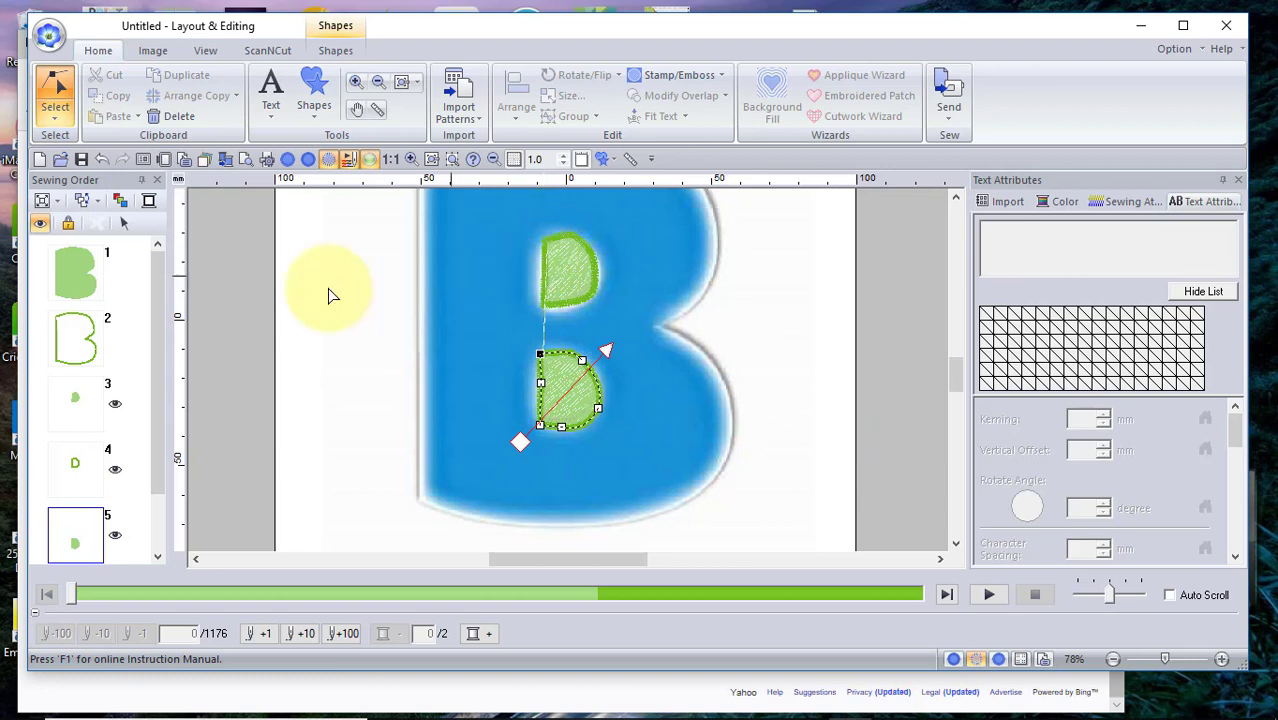
left_click(54, 119)
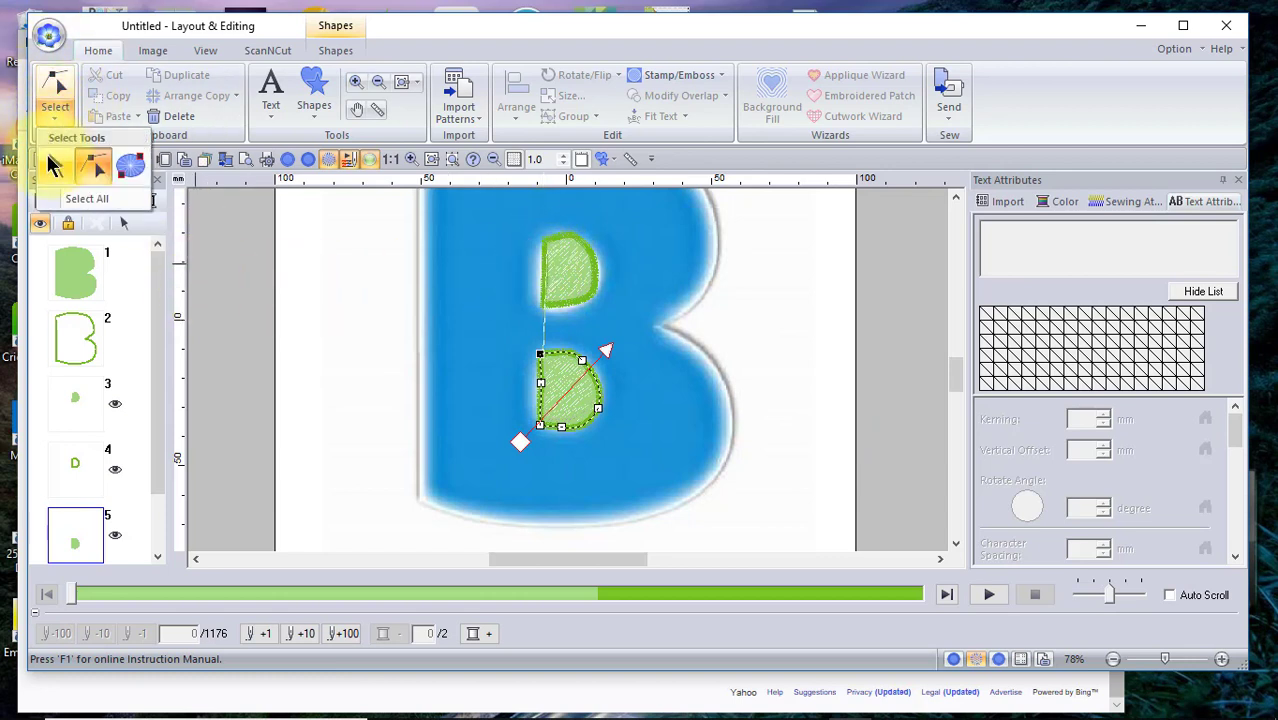
left_click(54, 166)
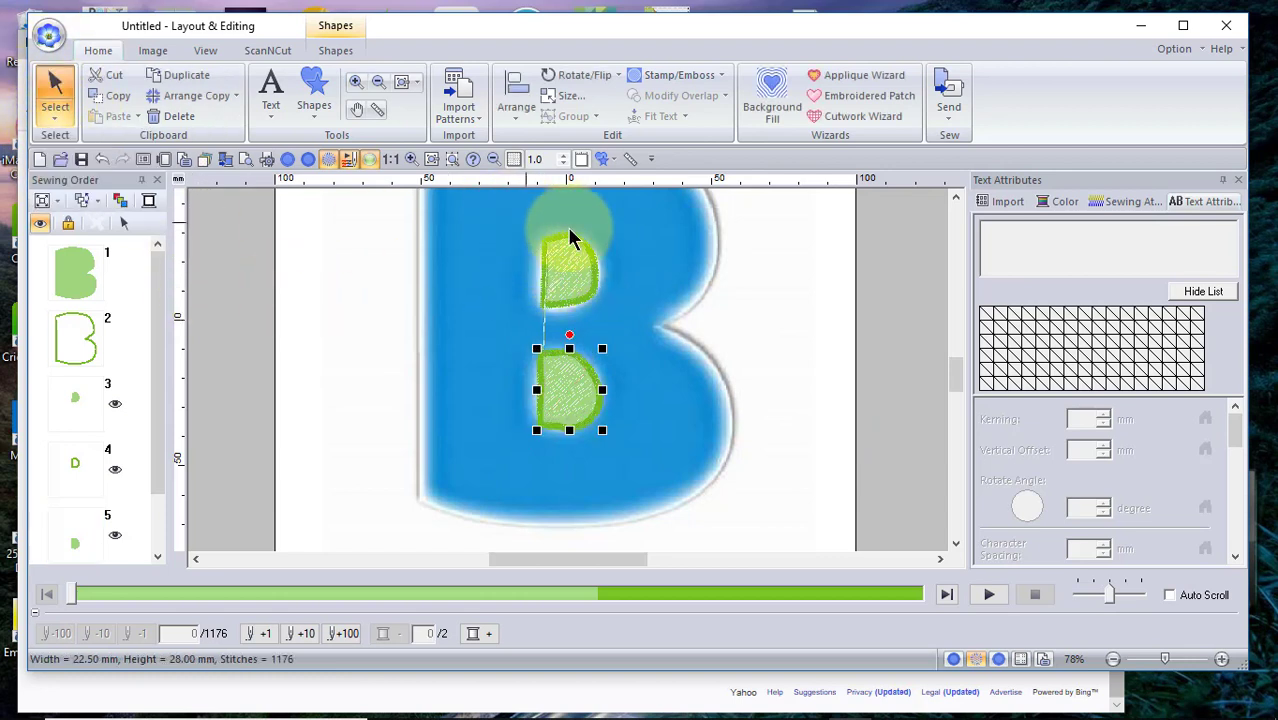
- Select the upper inner opening and place a vertical guideline along the left edge of the lower opening
left_click(605, 314)
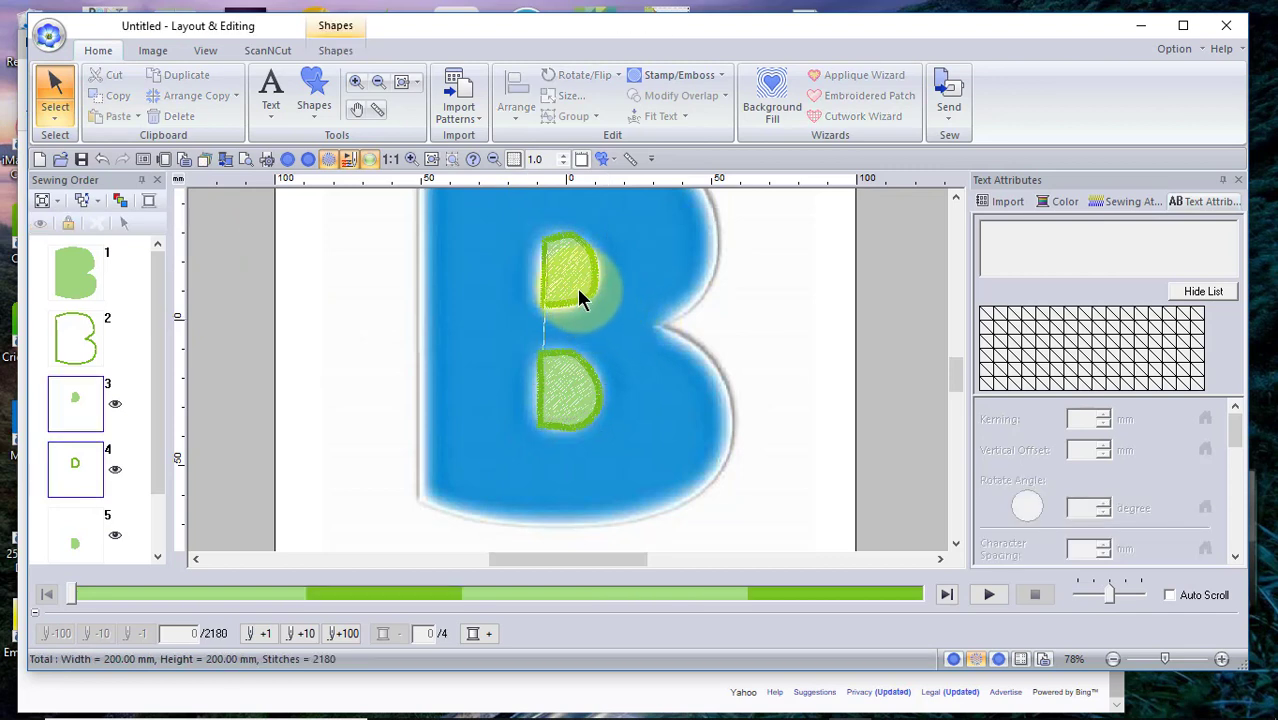
left_click(577, 288)
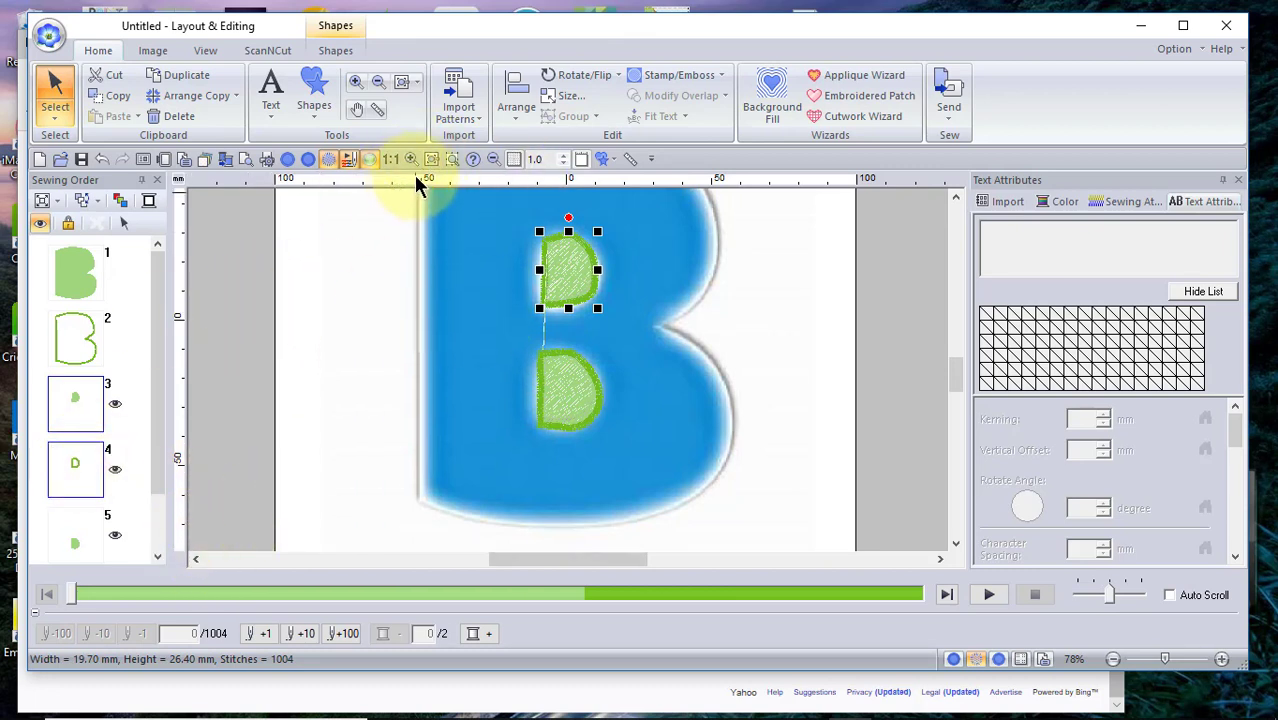
left_click_drag(418, 183, 540, 193)
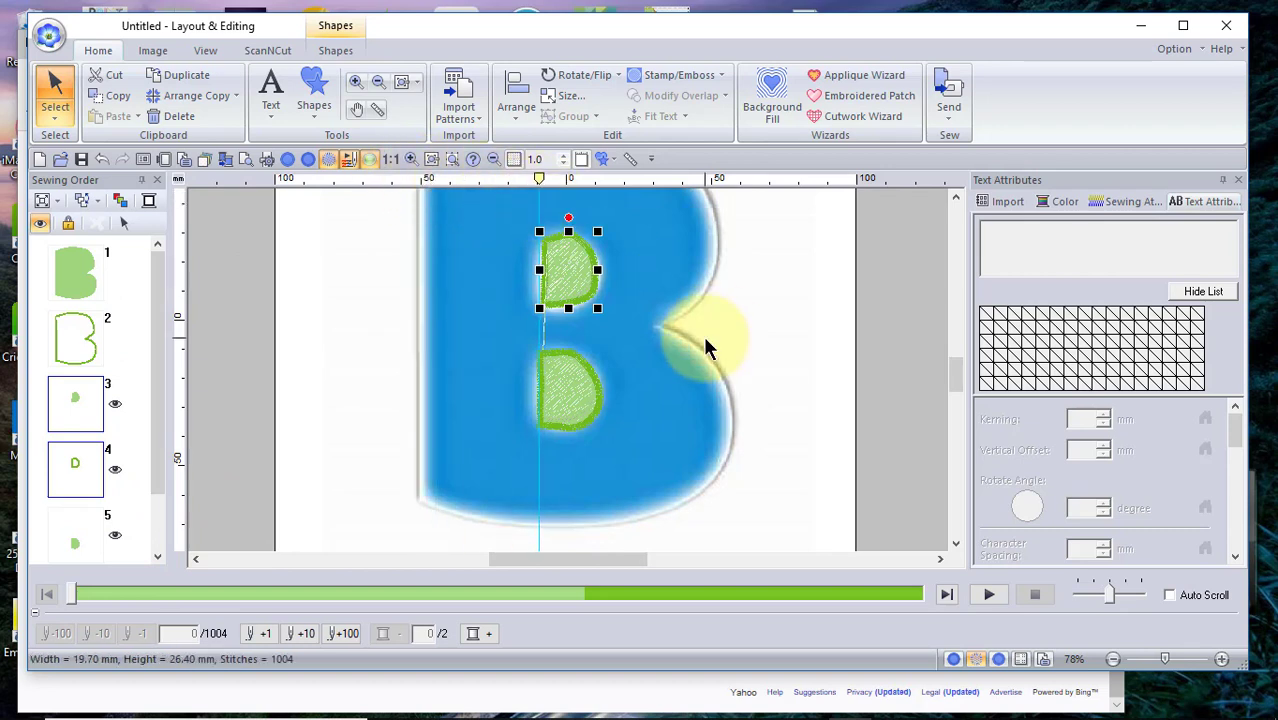
- Move the upper opening's left-side points onto the guideline to line its edge up with the lower opening
left_click(56, 120)
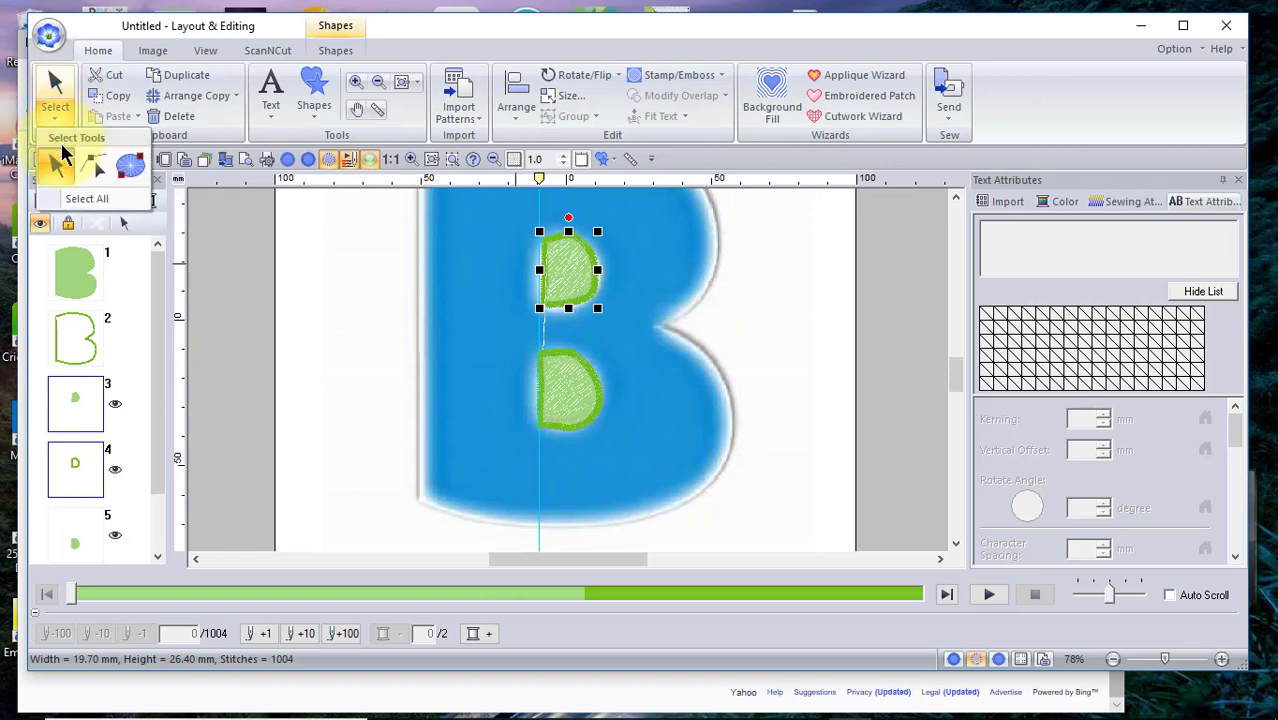
left_click(93, 166)
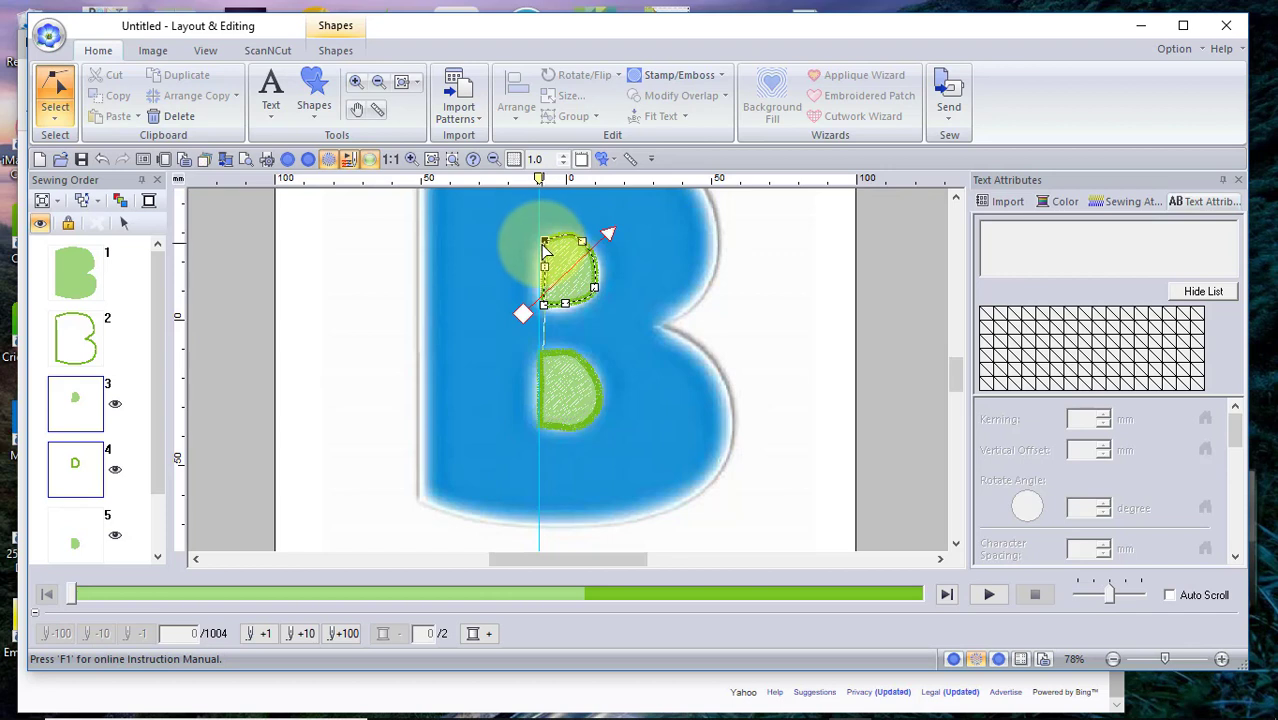
left_click_drag(544, 242, 538, 242)
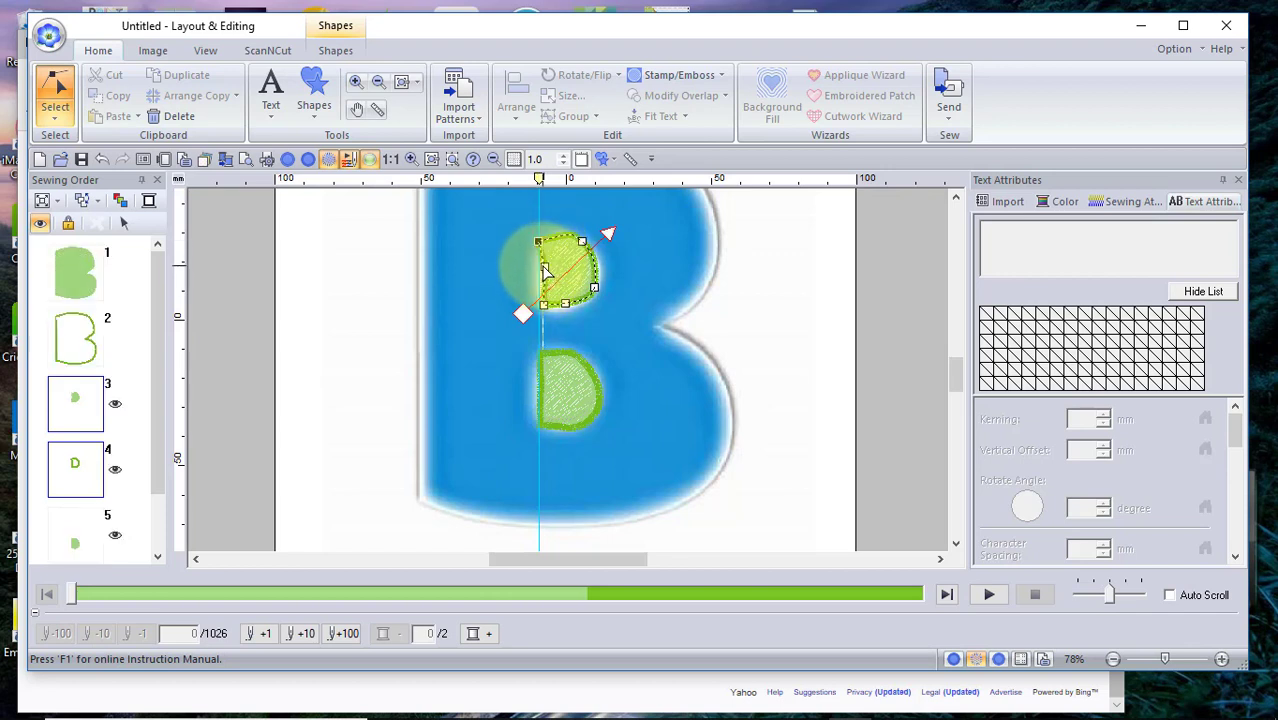
left_click_drag(543, 267, 539, 266)
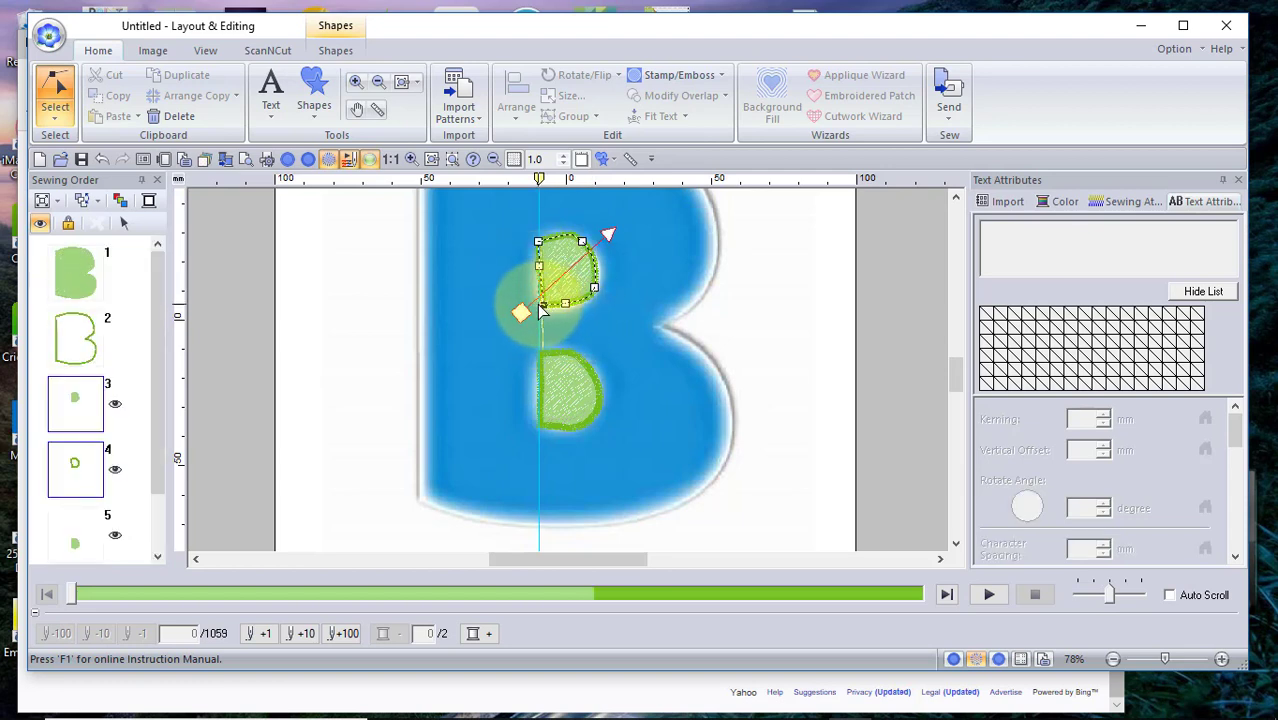
left_click_drag(543, 305, 540, 305)
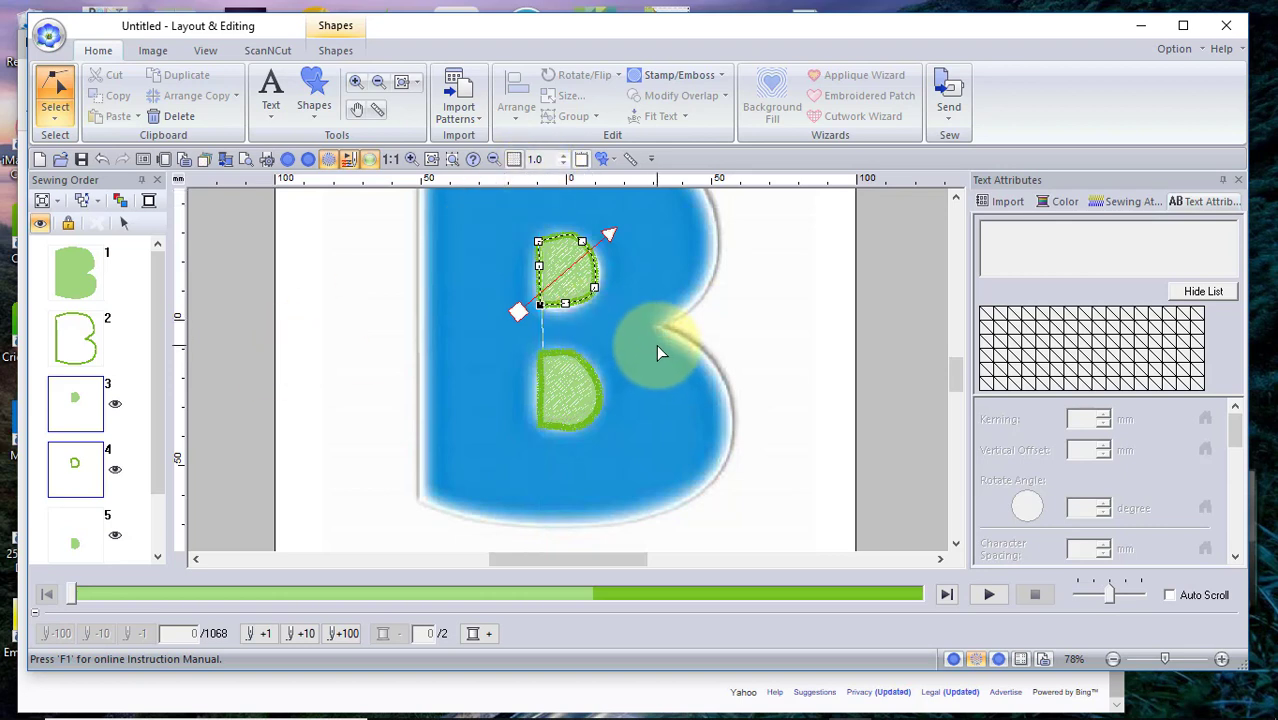
left_click(55, 118)
left_click(52, 162)
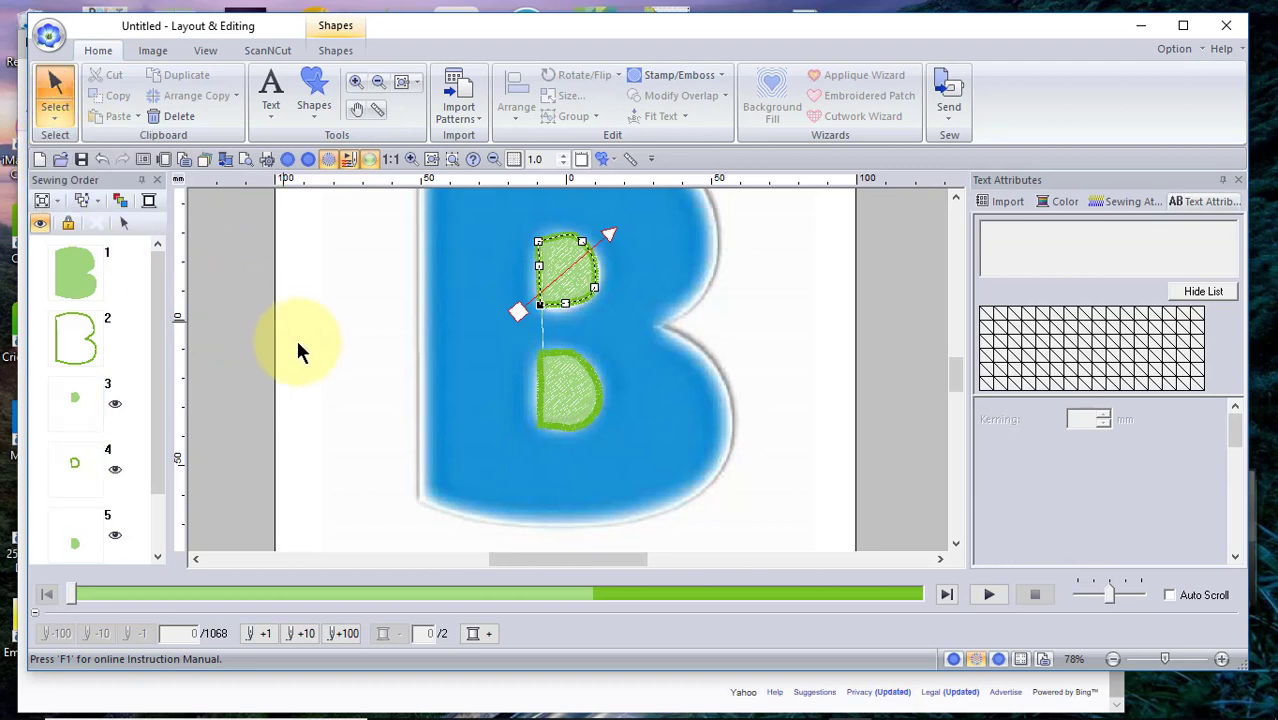
- Make the hidden fill and outline of the large letter B visible again
left_click(404, 391)
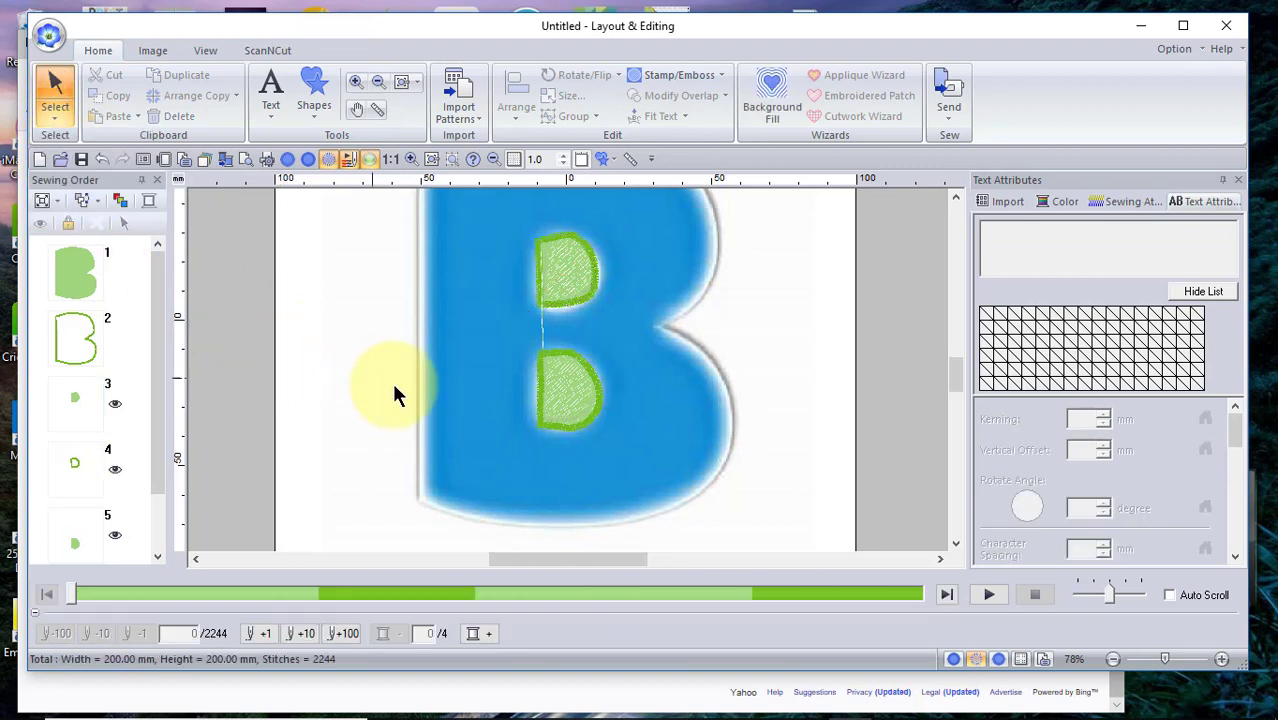
left_click(71, 272)
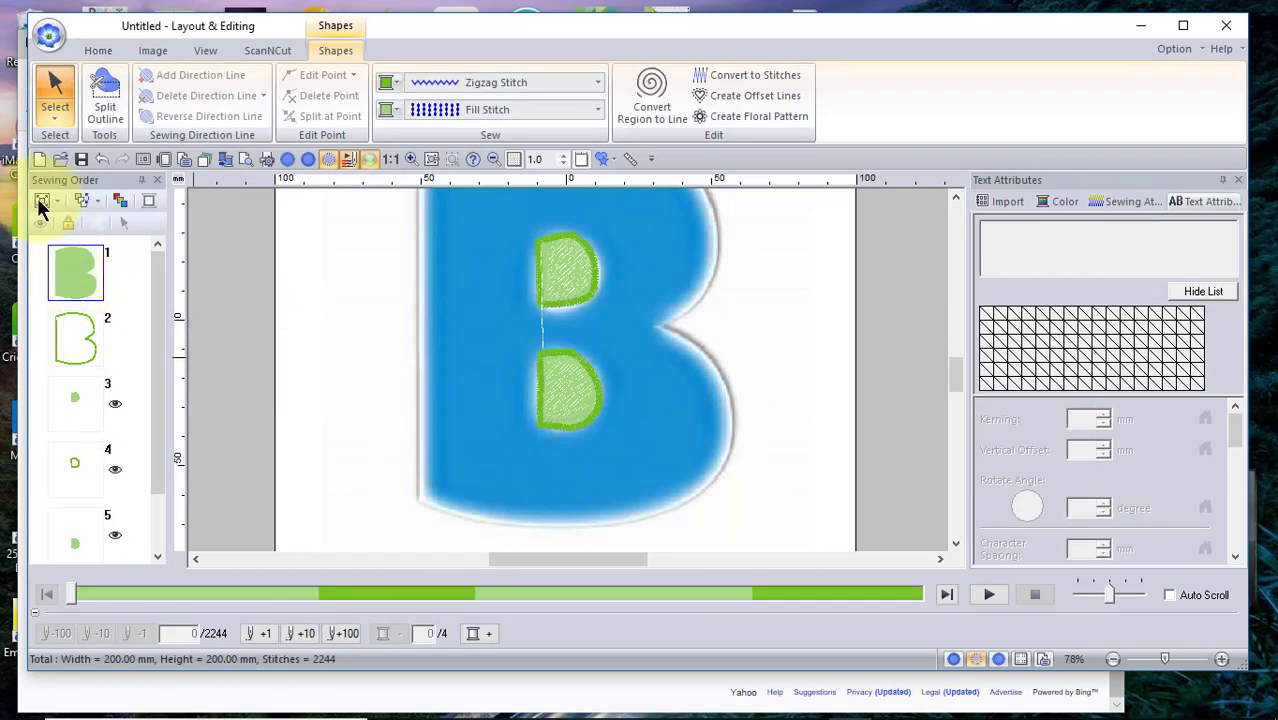
left_click(41, 201)
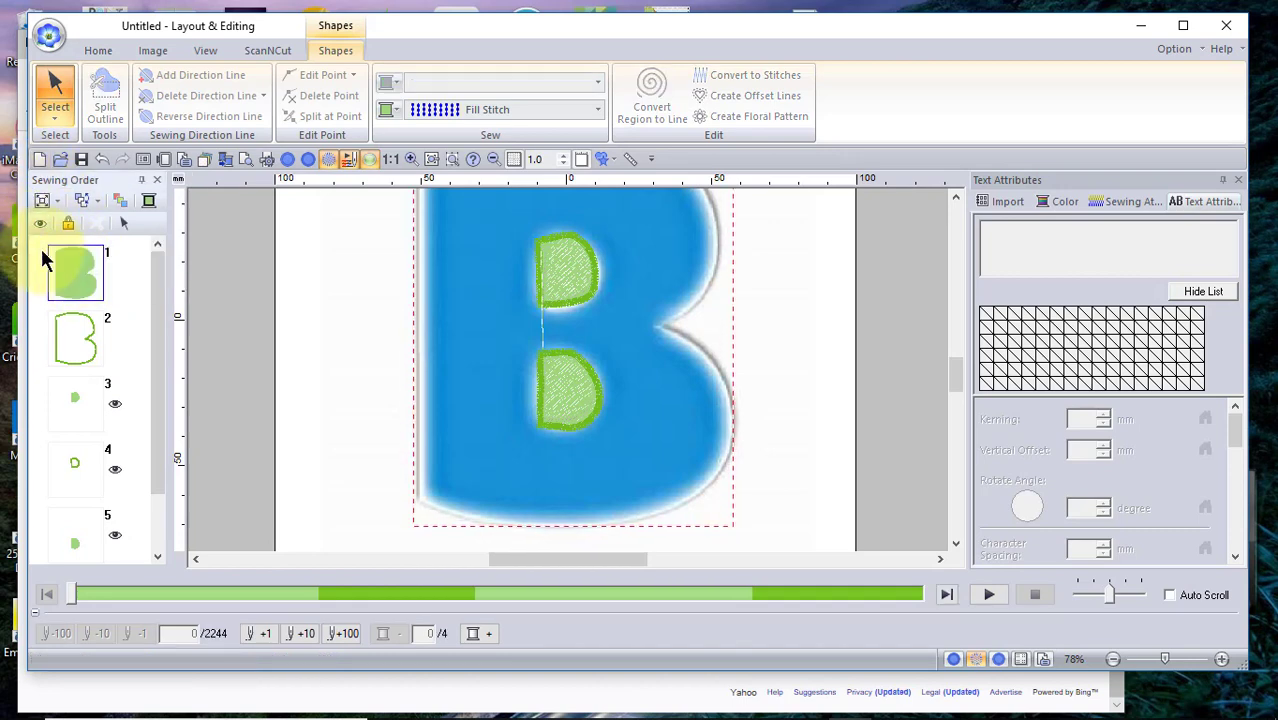
left_click(40, 223)
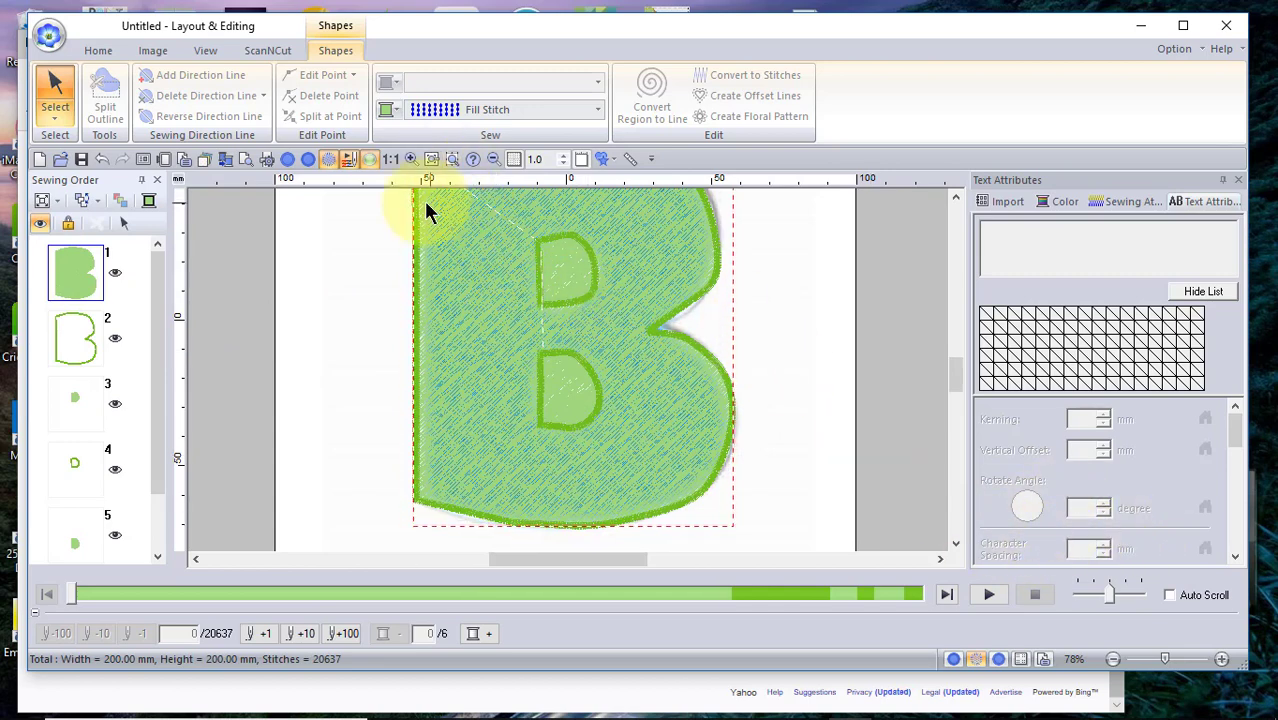
- Select all the letter's shapes and set hole sewing so the inner openings are cut out of the B's fill
left_click(491, 160)
left_click(460, 255)
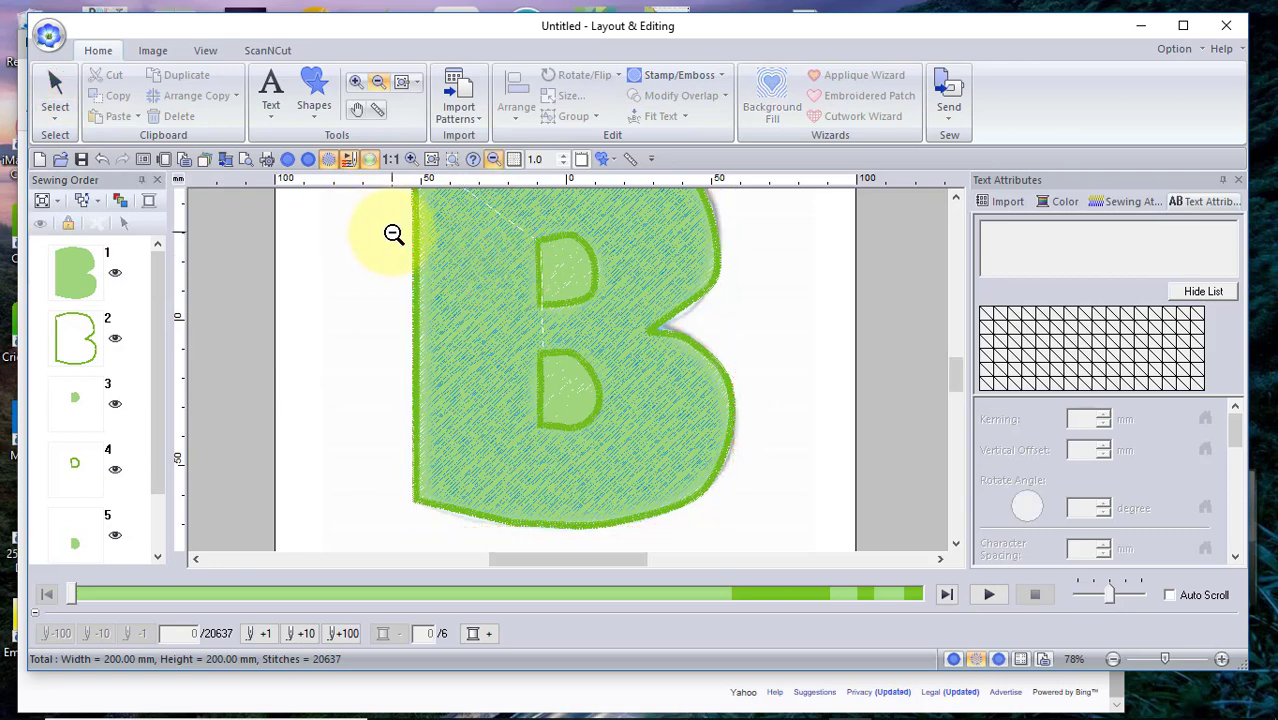
left_click(392, 234)
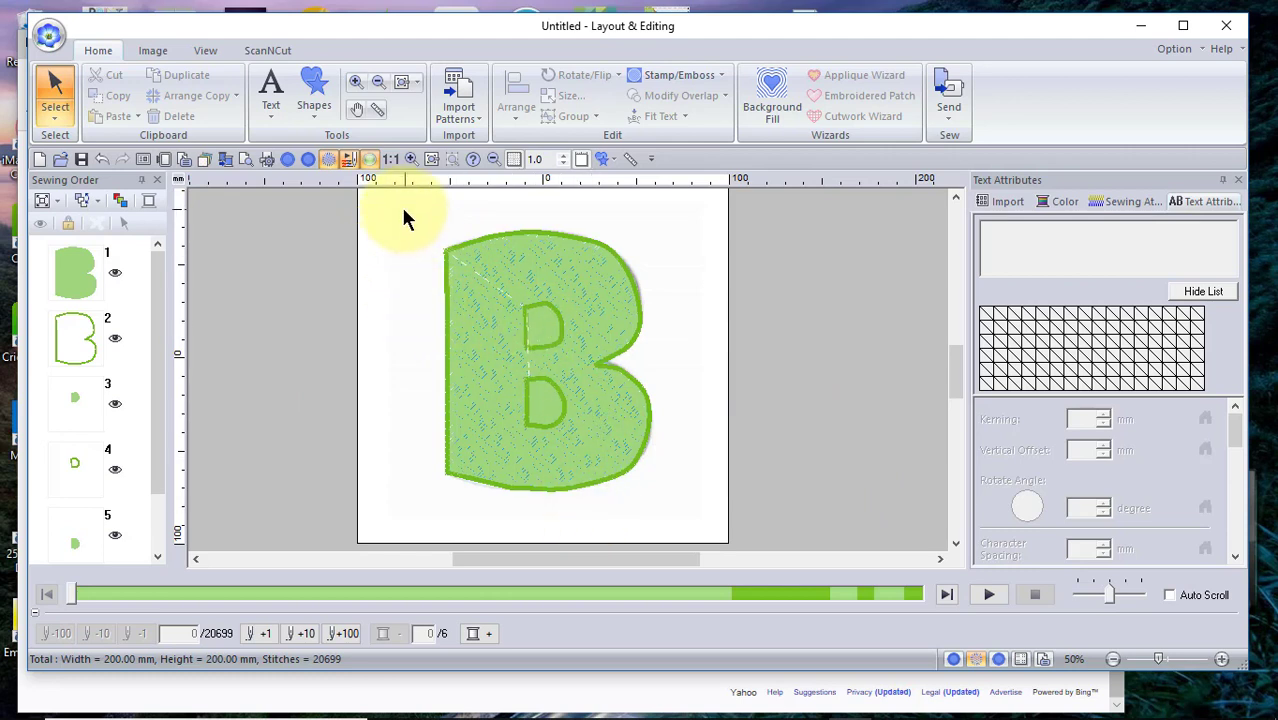
left_click_drag(378, 206, 700, 530)
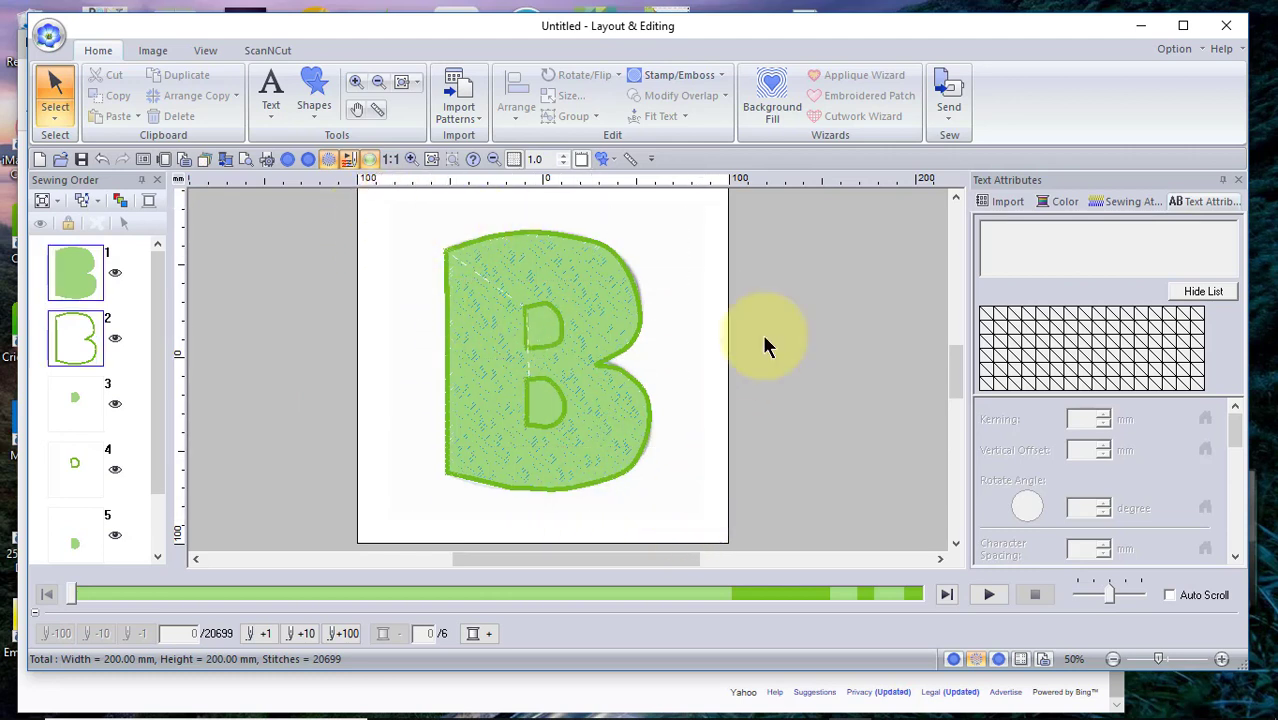
left_click(681, 94)
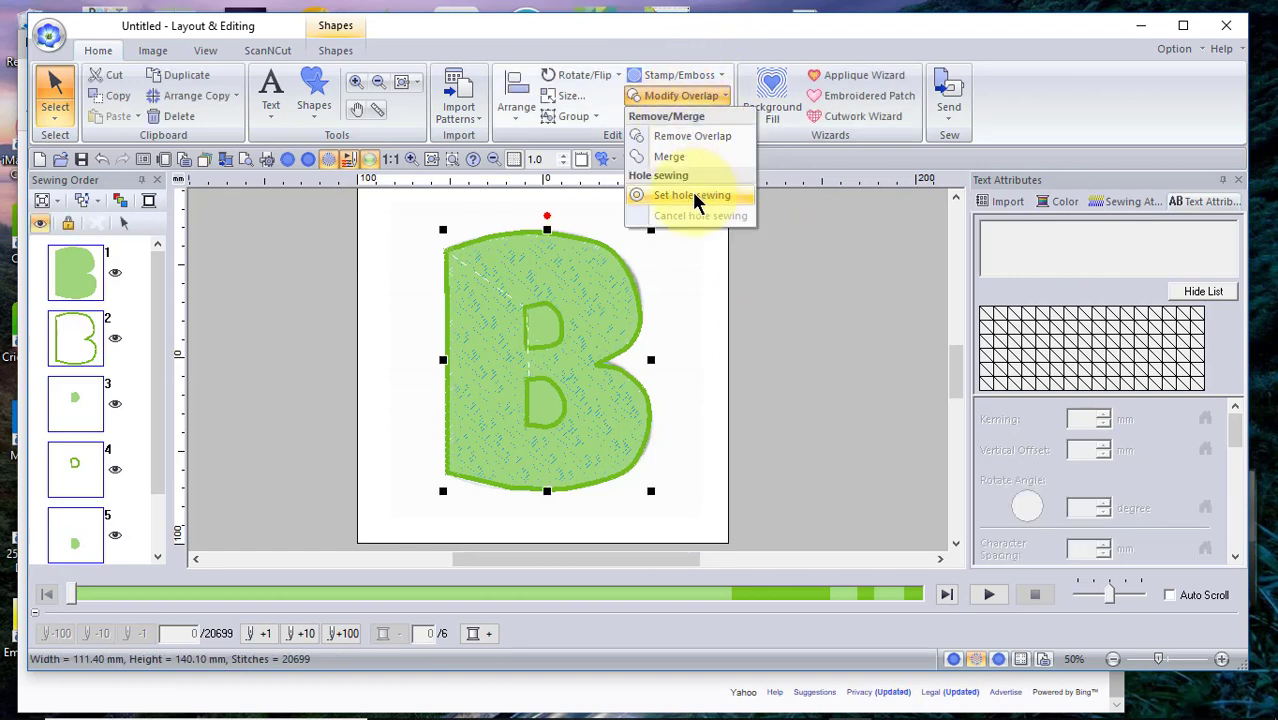
left_click(692, 195)
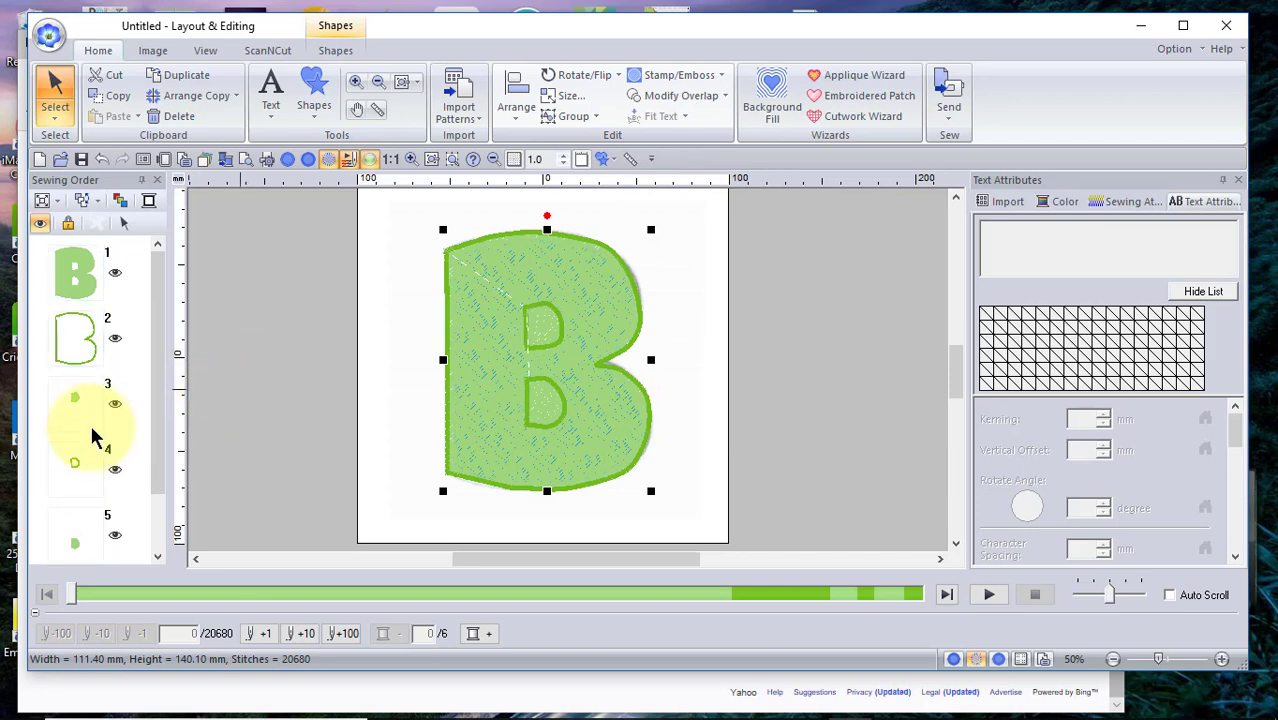
- Set the fill regions of the upper and lower inner openings to Not Sewn
left_click(70, 400)
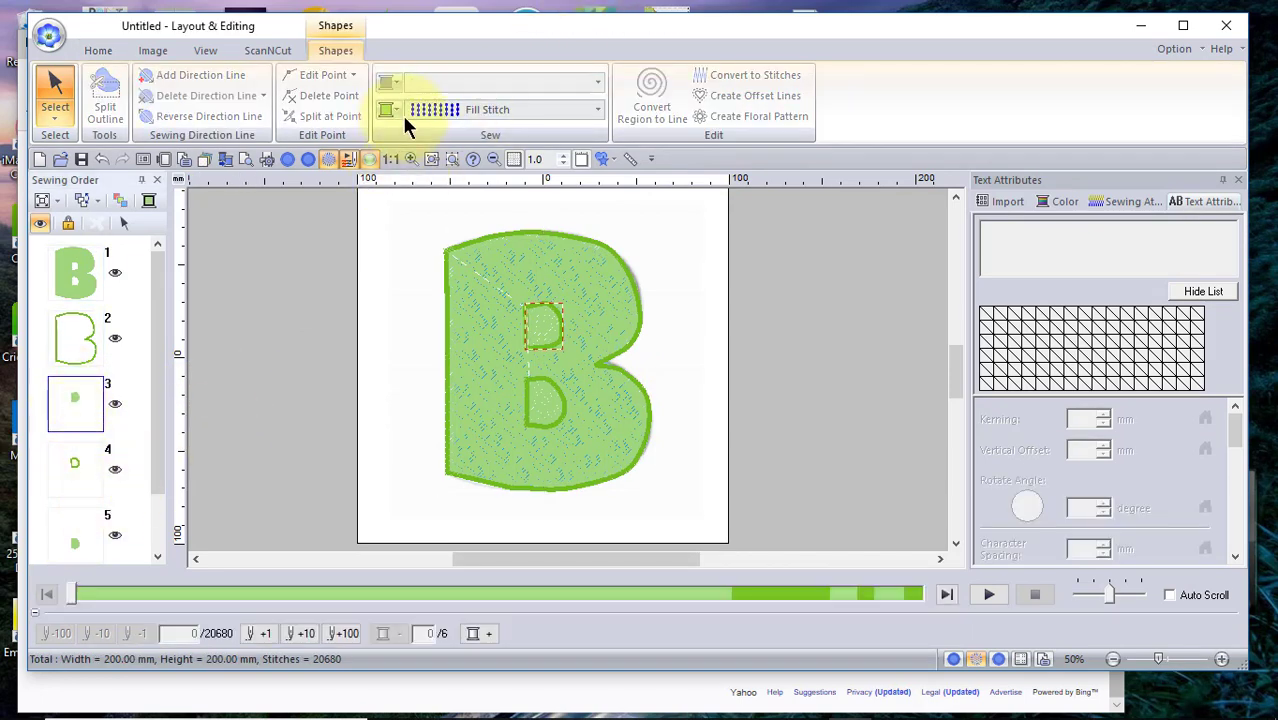
left_click(579, 110)
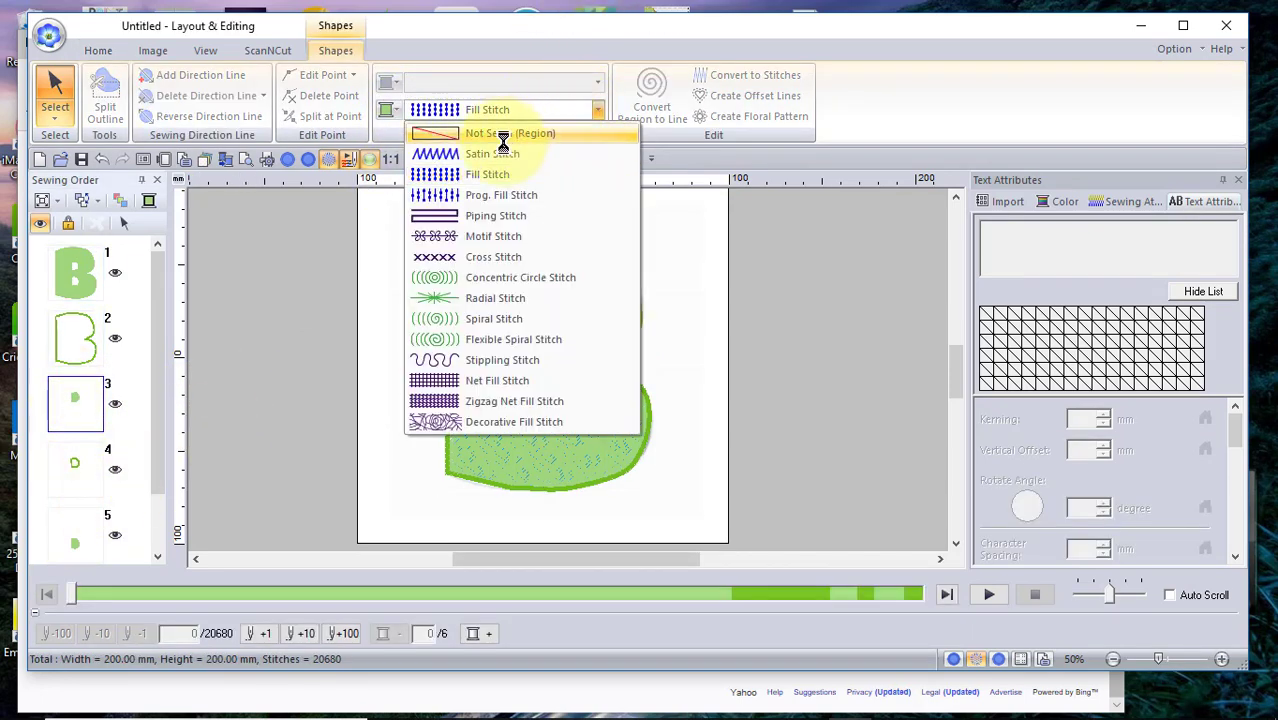
left_click(503, 135)
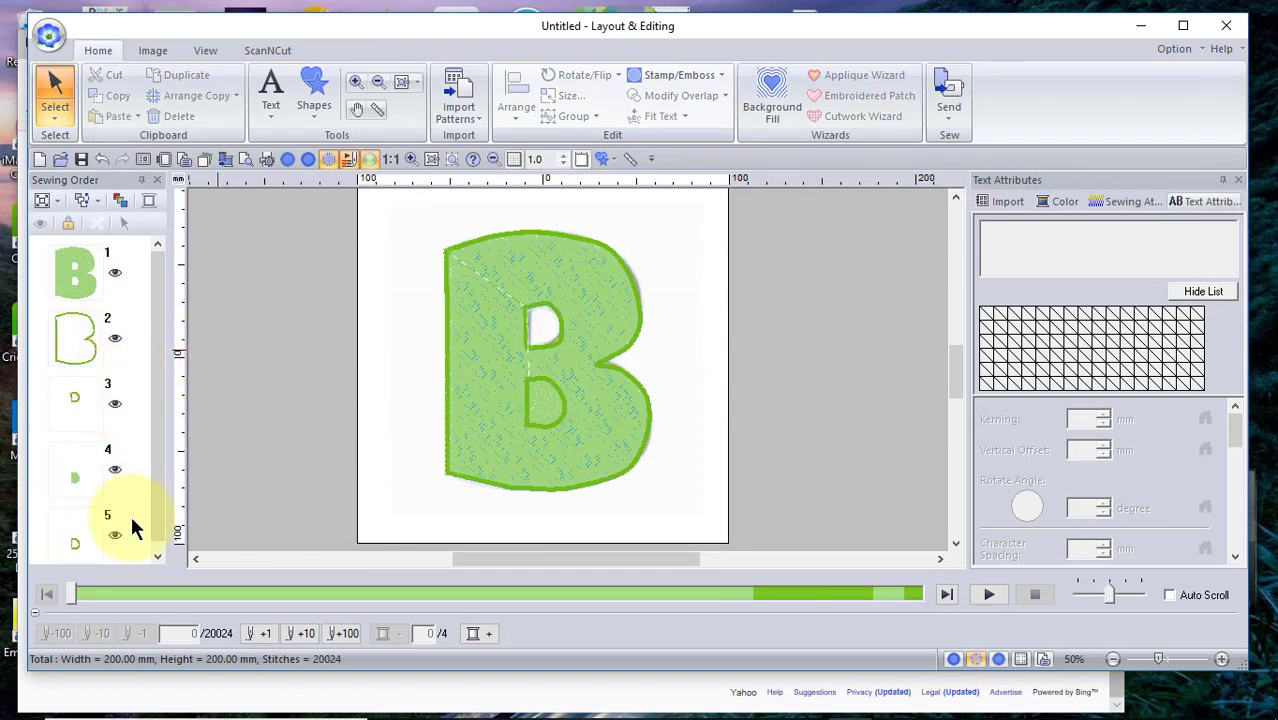
left_click(70, 482)
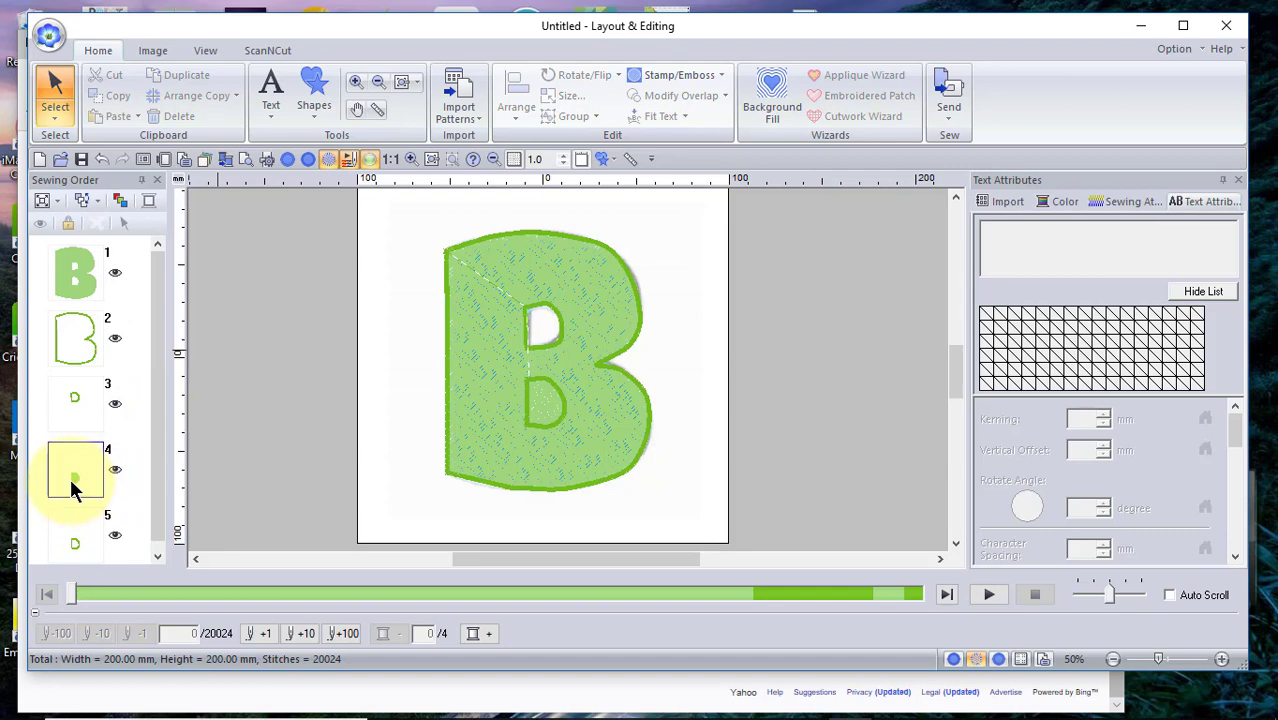
left_click(70, 478)
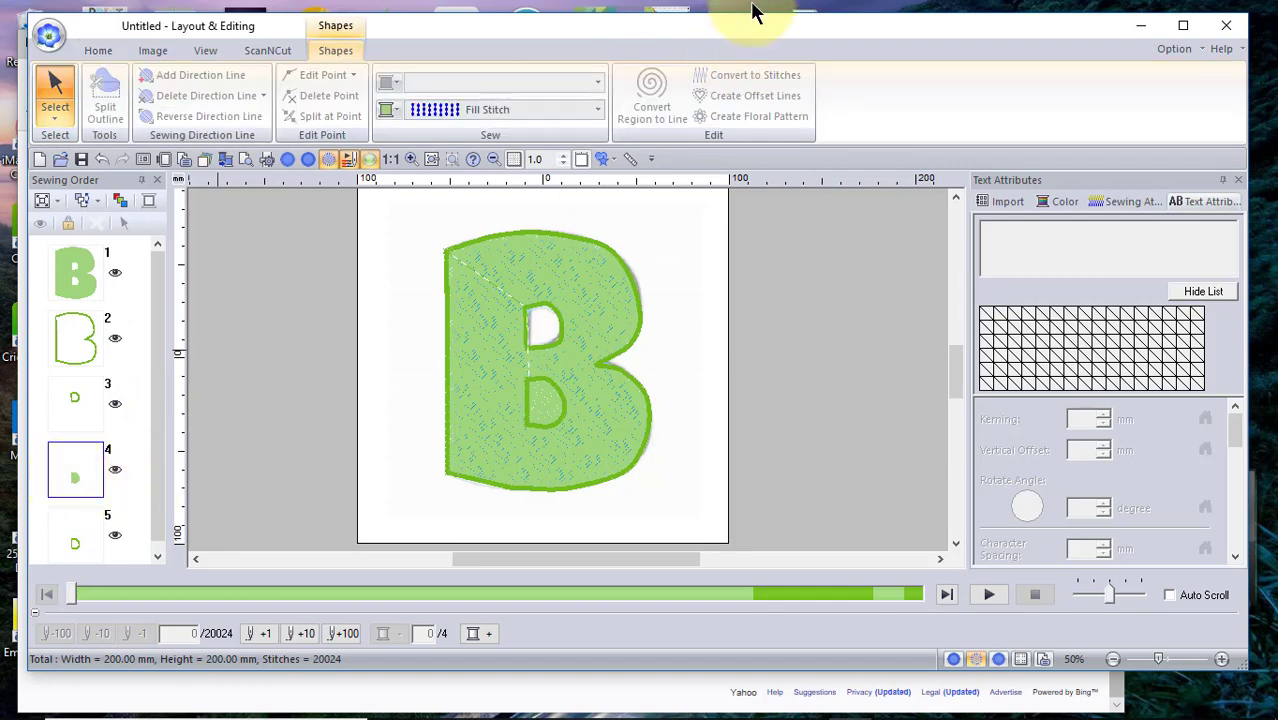
left_click(597, 110)
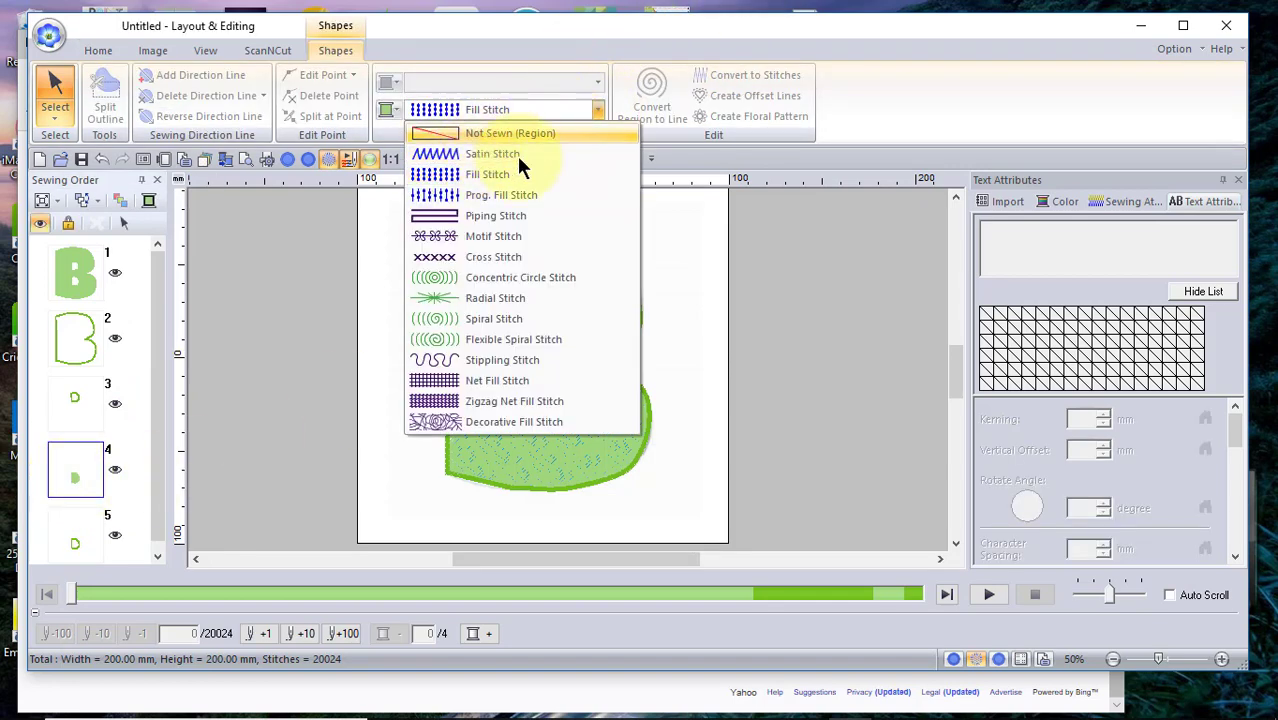
left_click(515, 135)
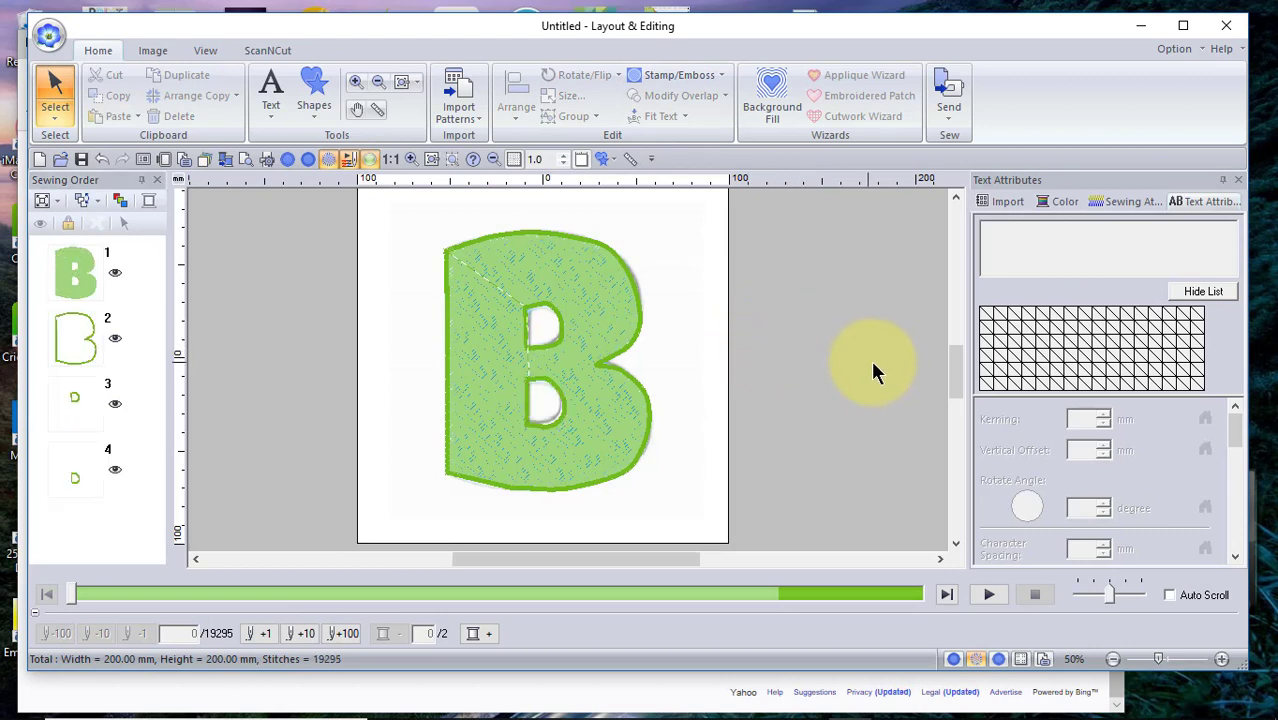
- Convert the B's fill and outline with the Applique Wizard: V Stitch tack down, 3.0 mm Zigzag covering at 4.5 line/mm, Replace output, hole sewing included
left_click(80, 276)
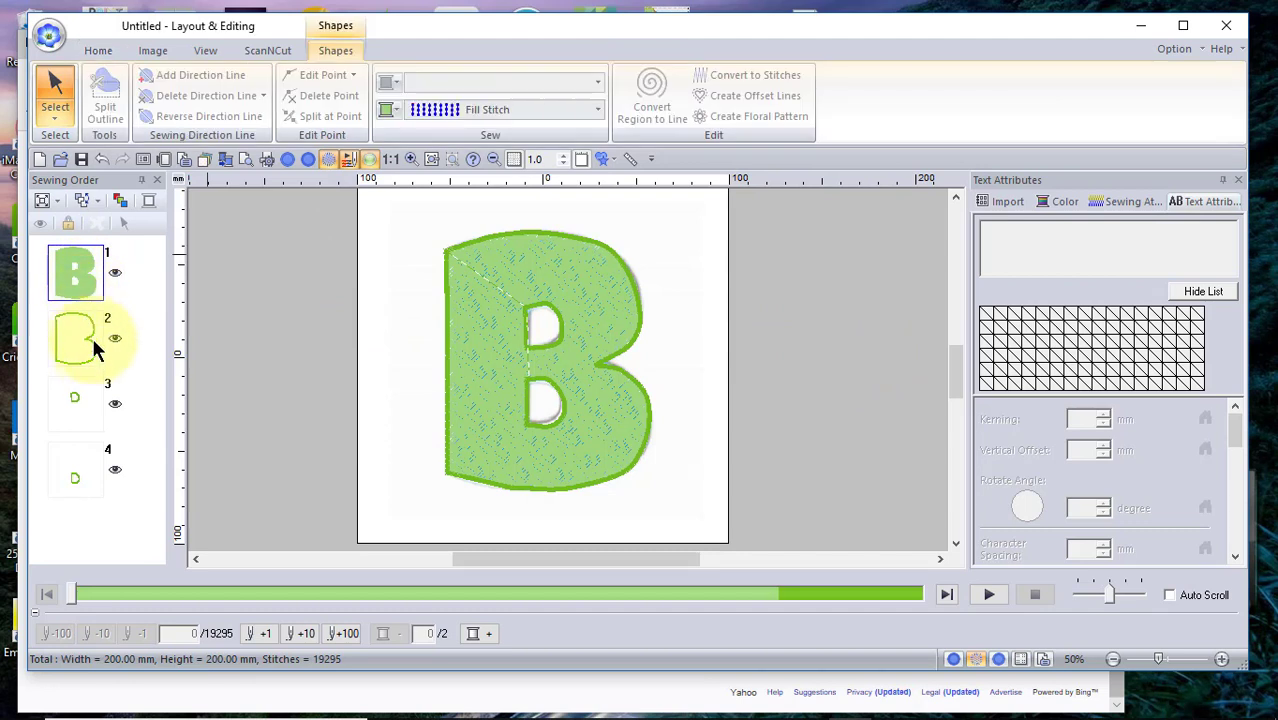
left_click(125, 222)
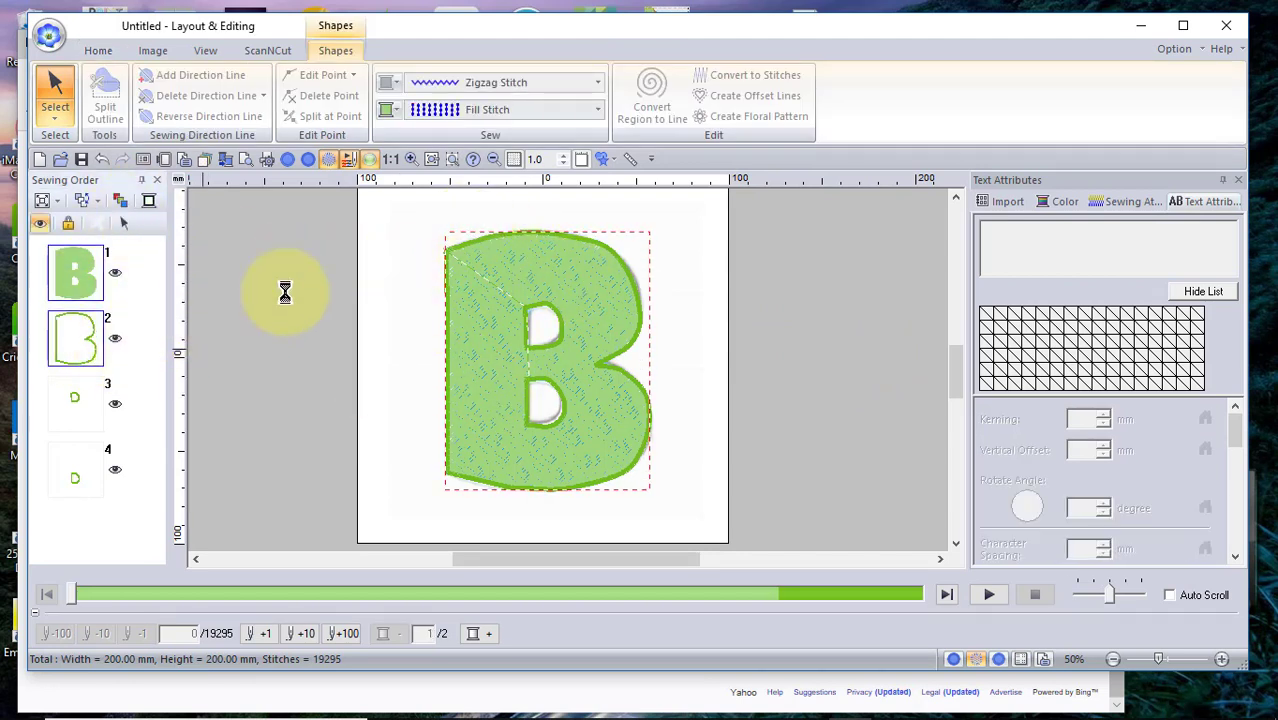
left_click(602, 240)
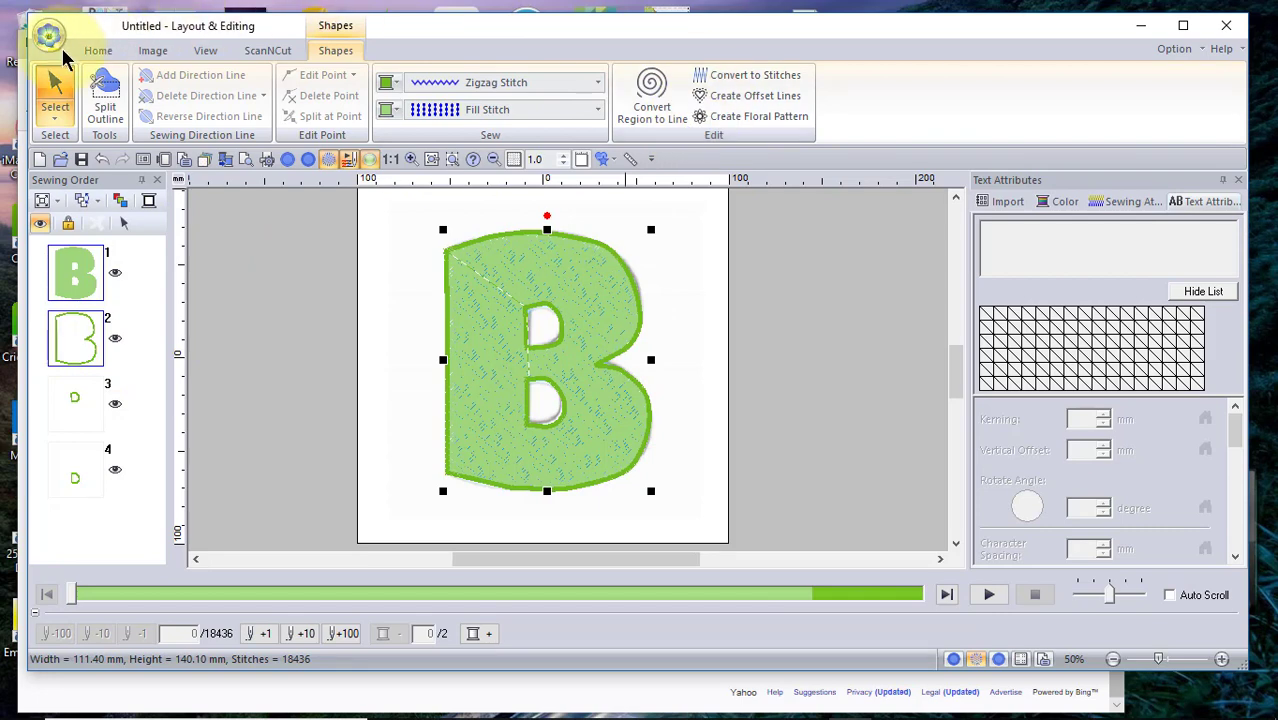
left_click(96, 50)
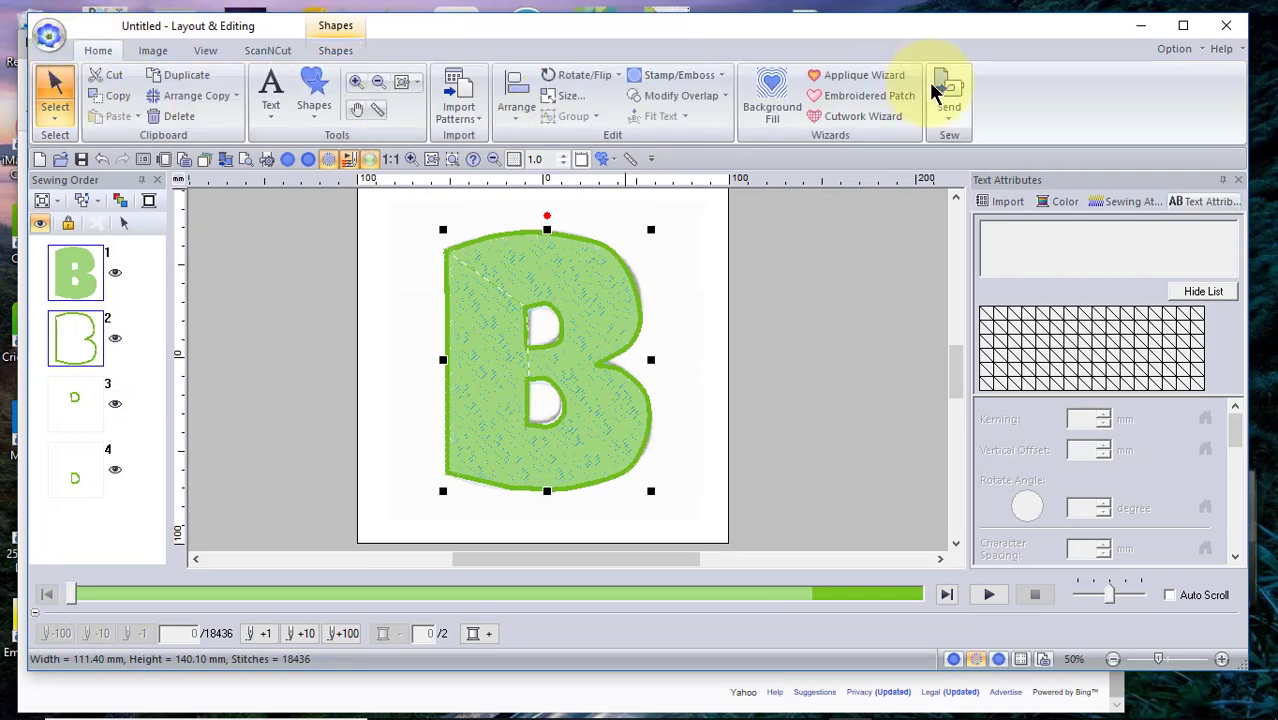
left_click(868, 77)
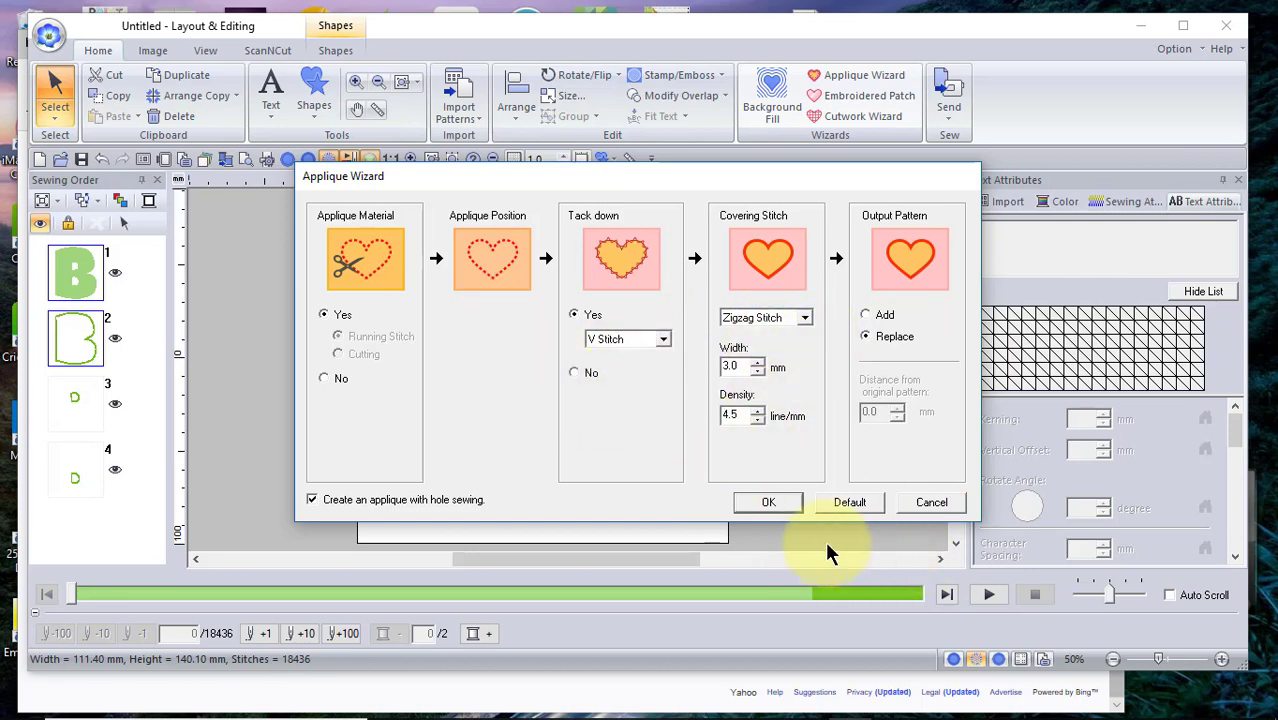
left_click(768, 502)
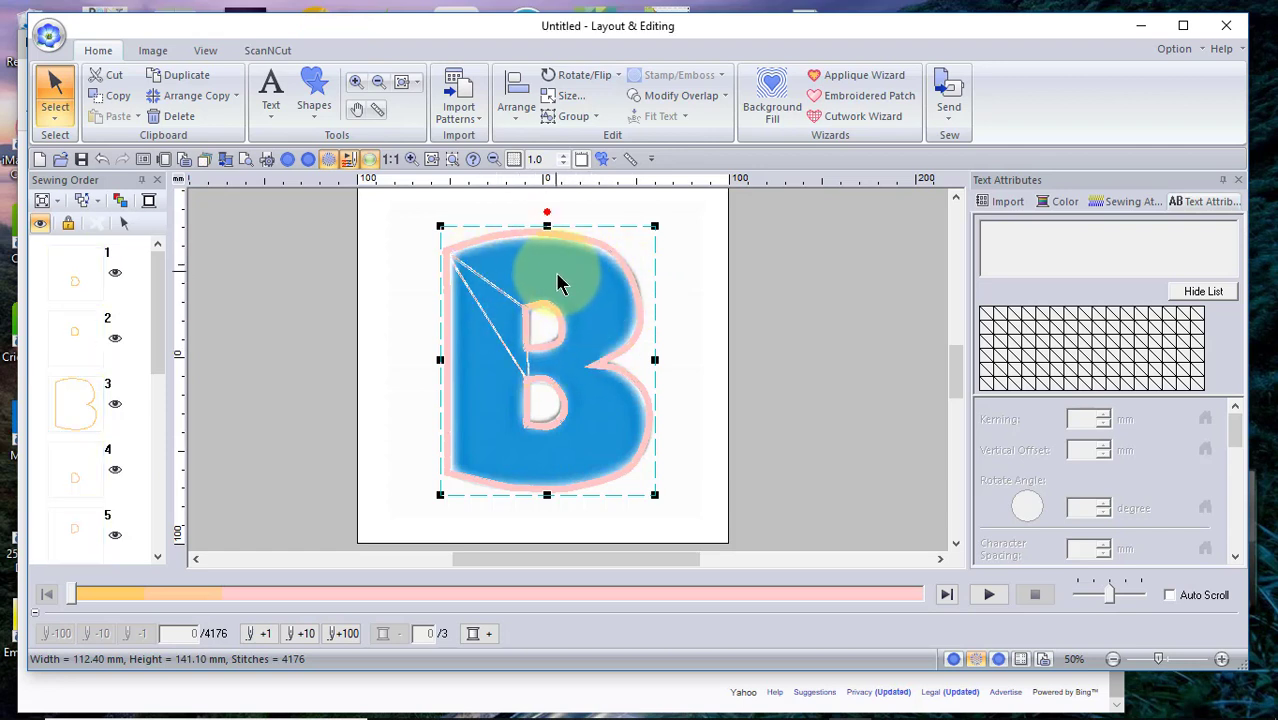
- Select the background template image of the B for modification and delete it
right_click(555, 273)
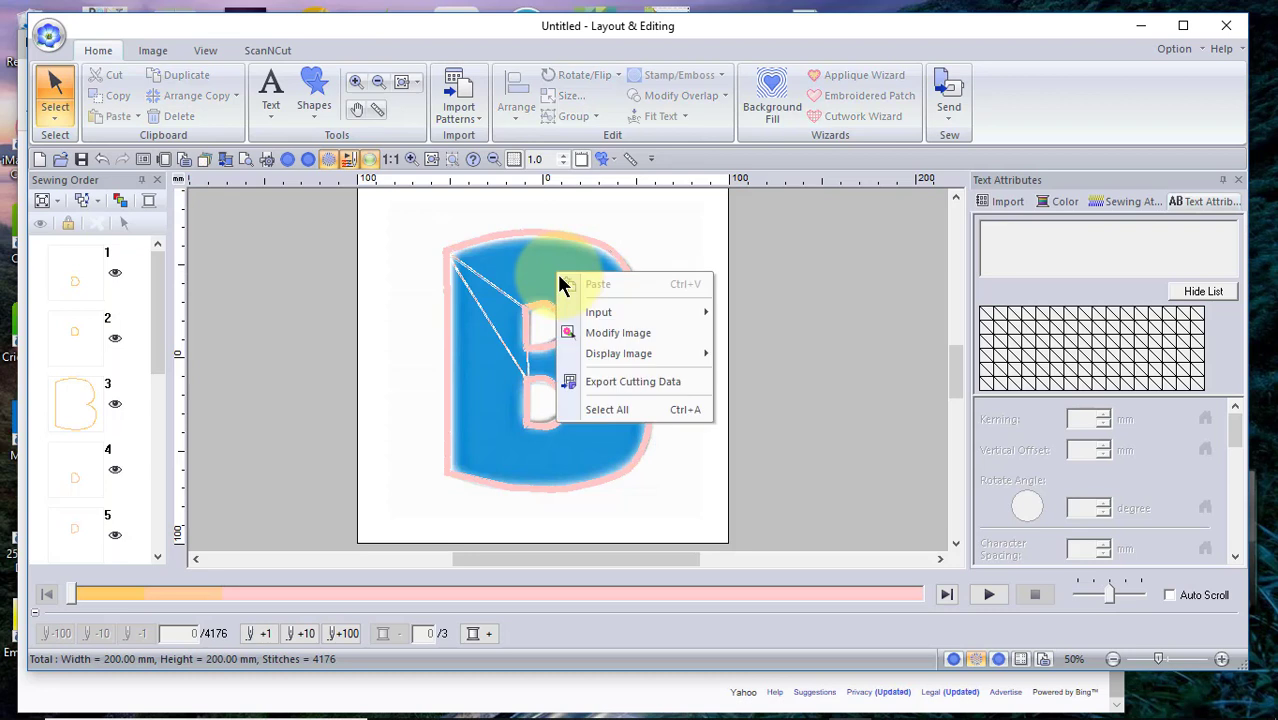
left_click(609, 337)
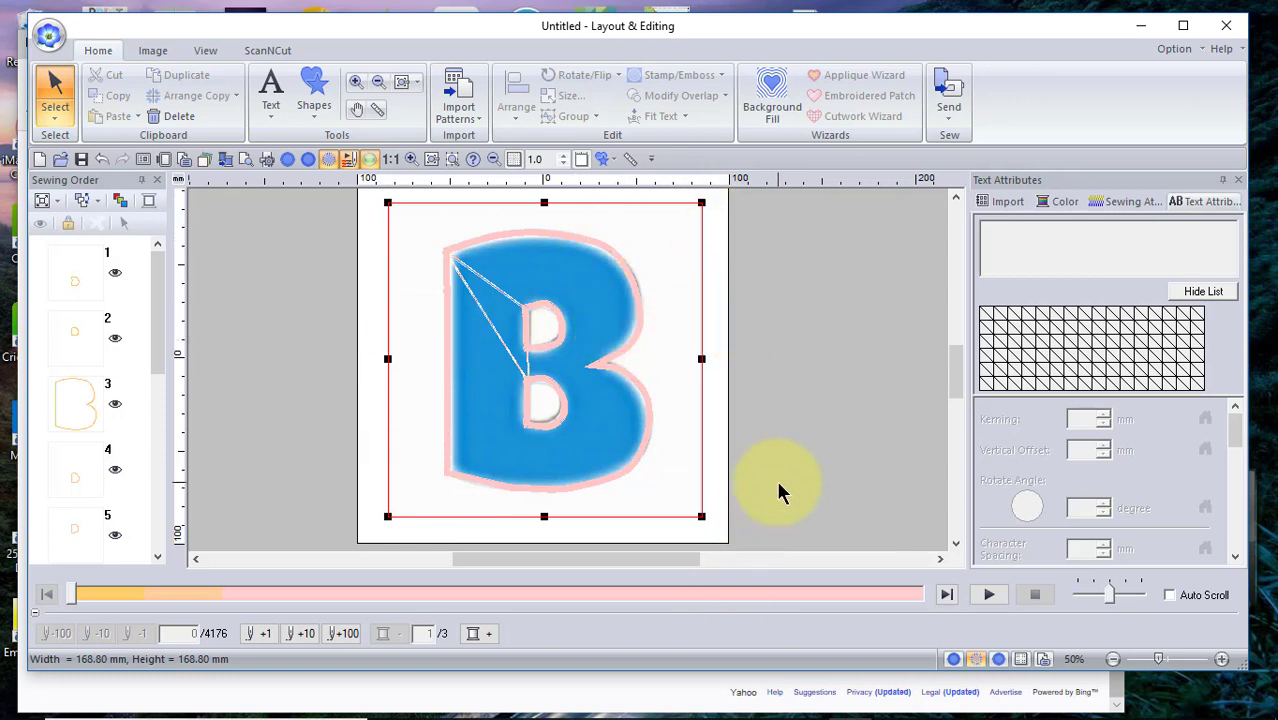
key("Delete")
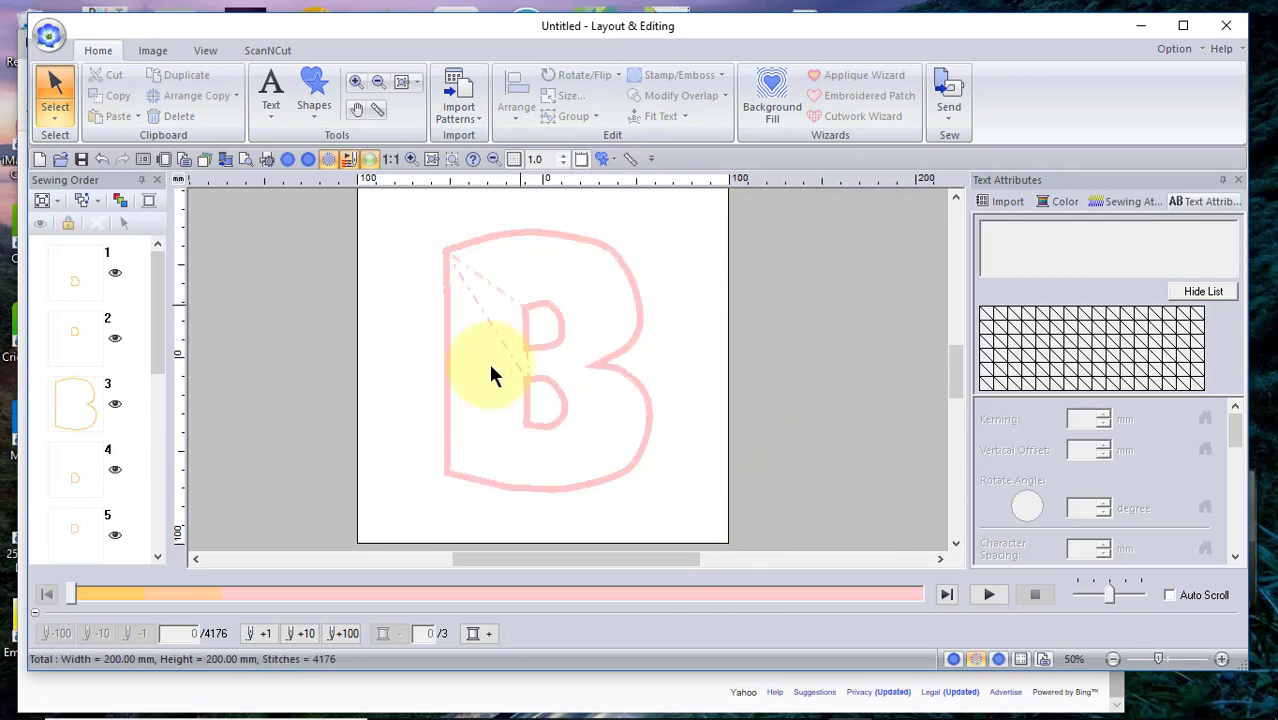